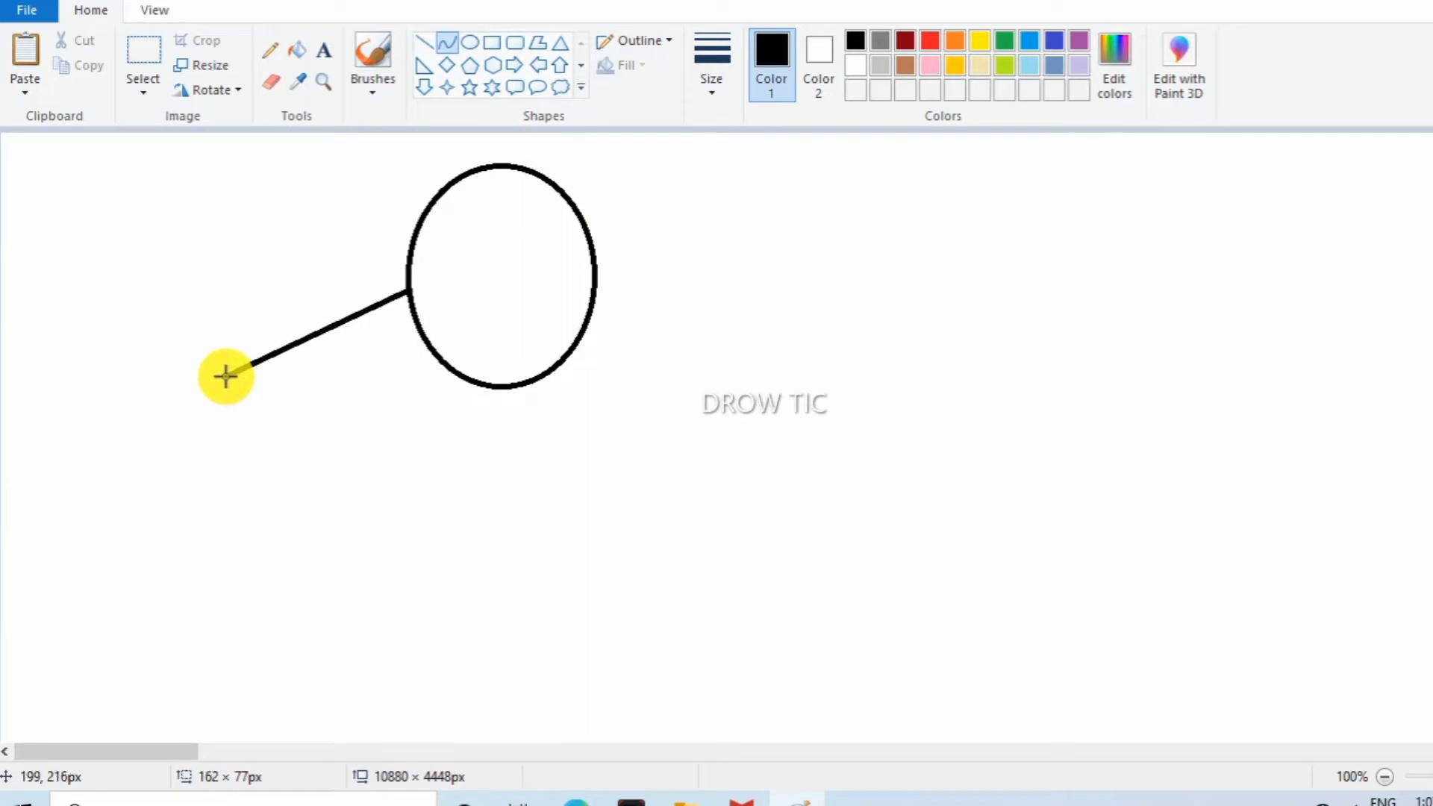
Bend the line beside the neck circle into a shoulder curve and attach a horizontally flipped copy to the circle's opposite side.
left_click_drag(291, 282, 256, 323)
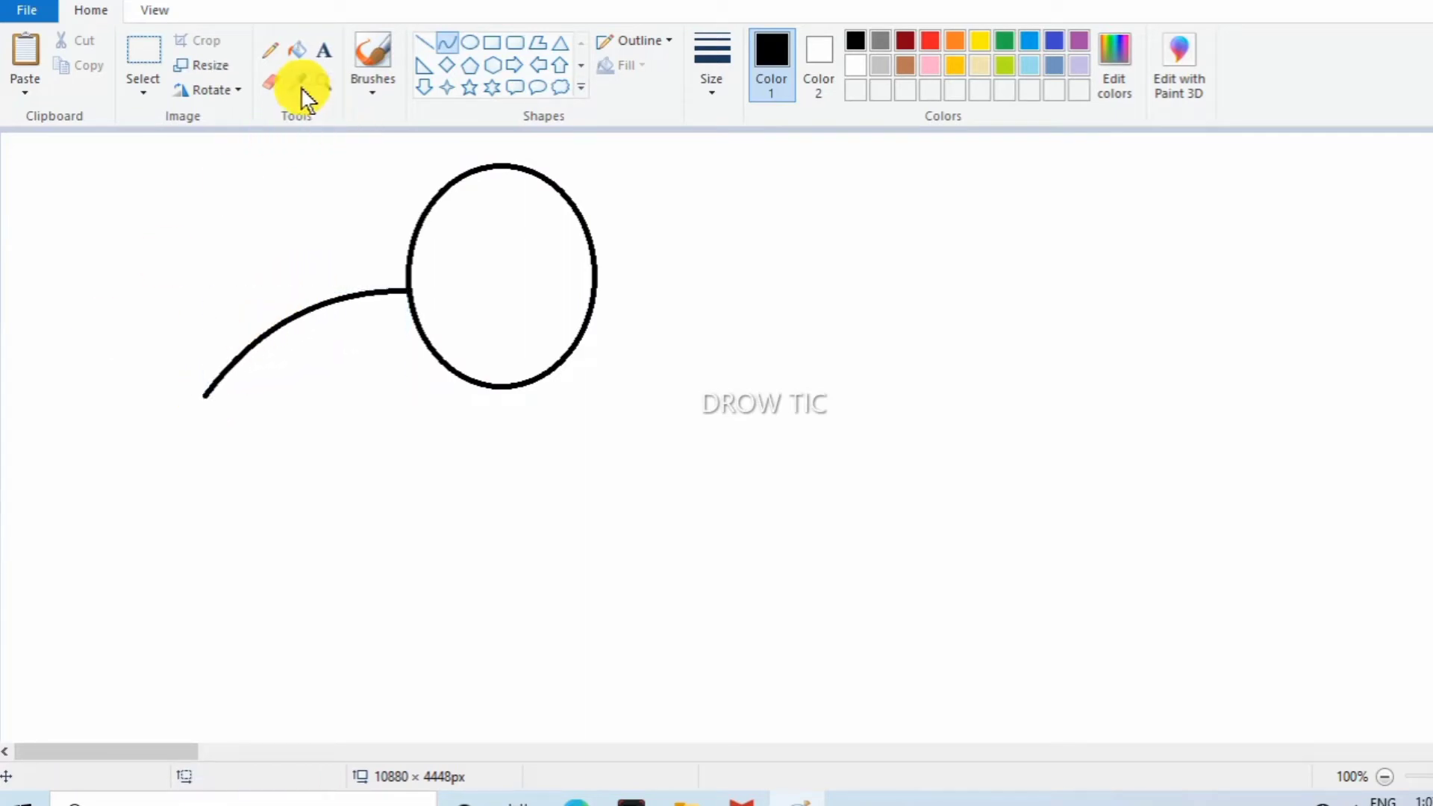
left_click(150, 55)
left_click_drag(130, 320, 437, 402)
left_click_drag(176, 291, 7, 348)
left_click_drag(132, 264, 507, 450)
left_click(78, 66)
left_click(25, 52)
left_click(211, 89)
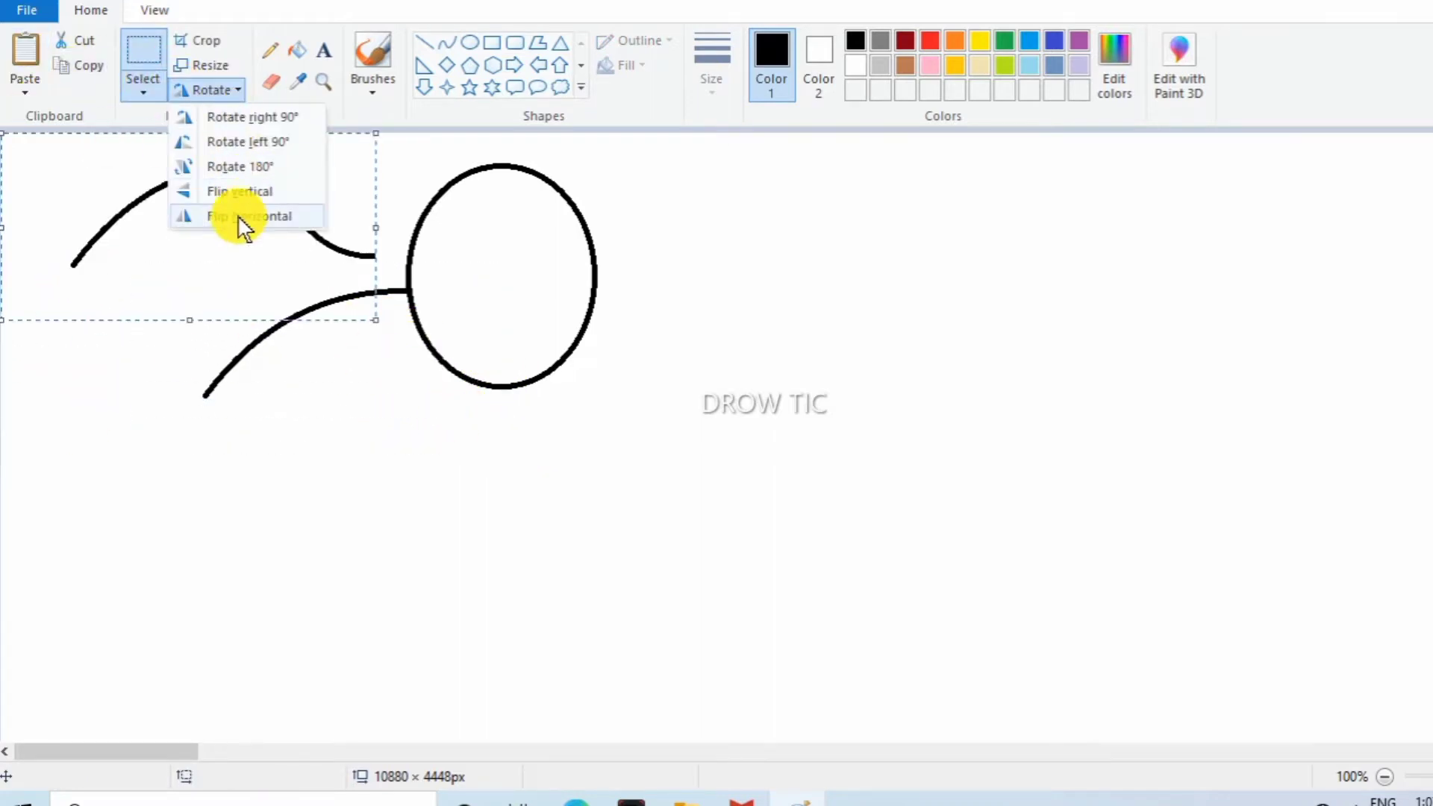
left_click(240, 220)
left_click_drag(142, 228, 630, 361)
left_click(1131, 392)
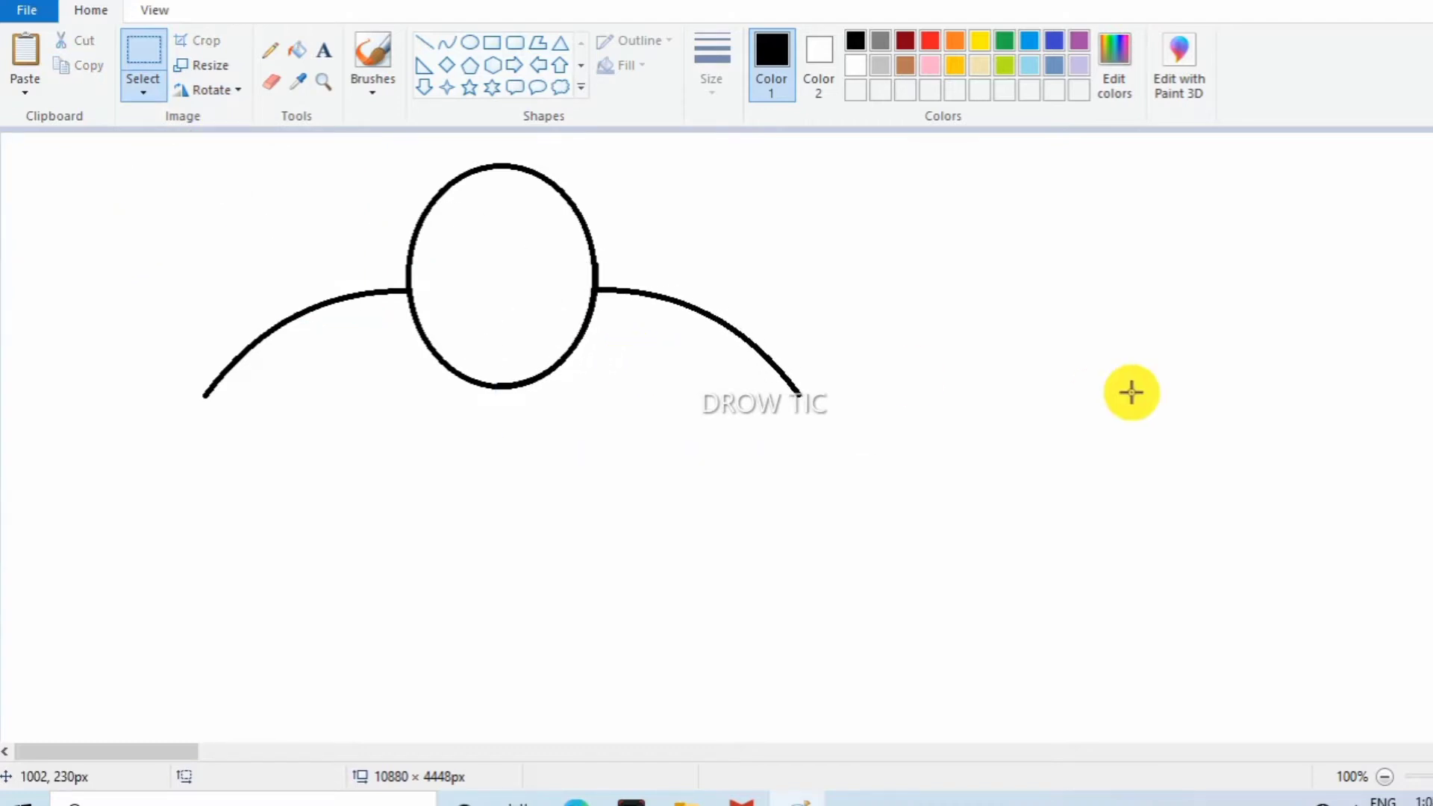
Draw a short underarm line of about 39 × 32 px below the left shoulder and a slanted side line down from its upper end.
left_click(447, 44)
left_click_drag(252, 446, 298, 408)
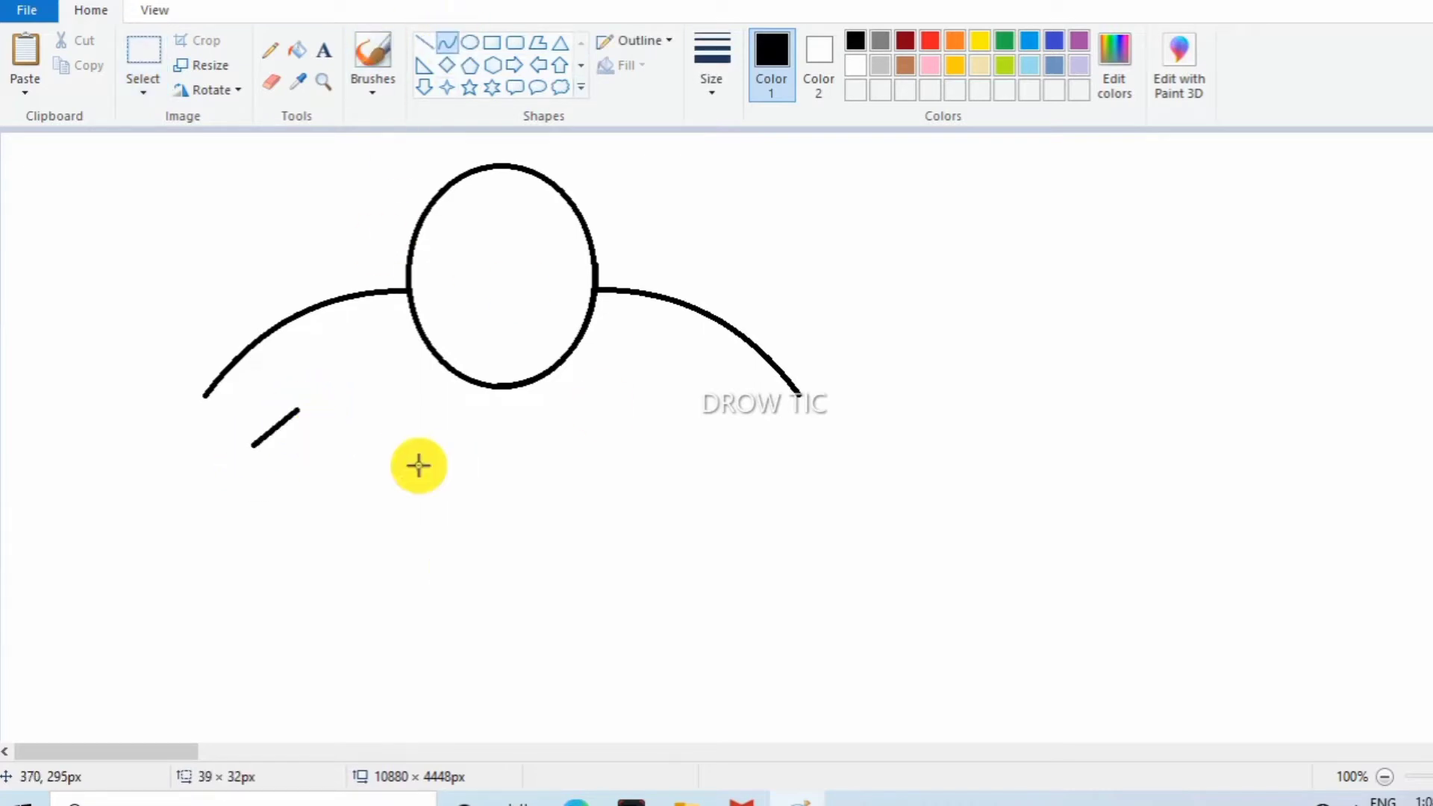
left_click(424, 43)
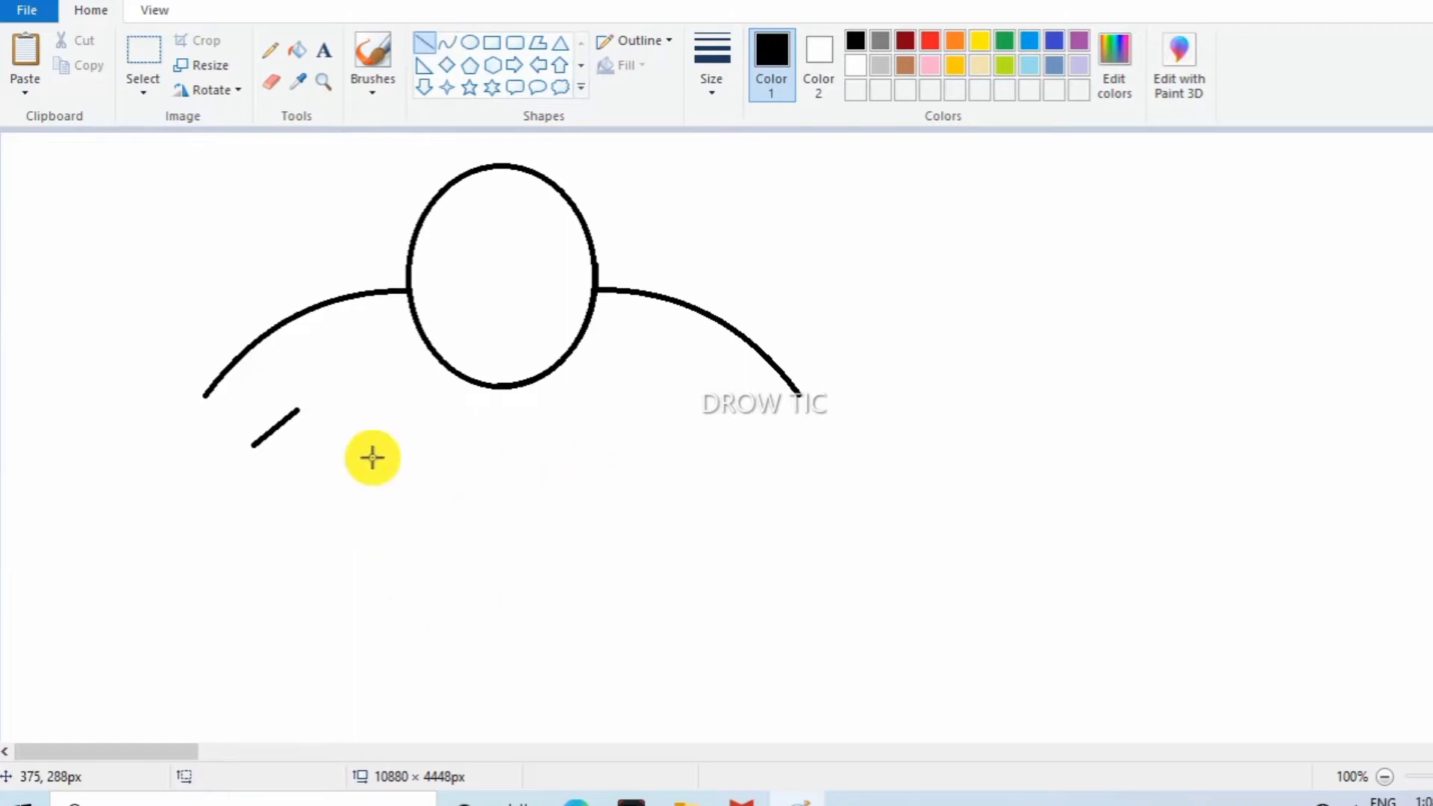
left_click_drag(296, 407, 334, 581)
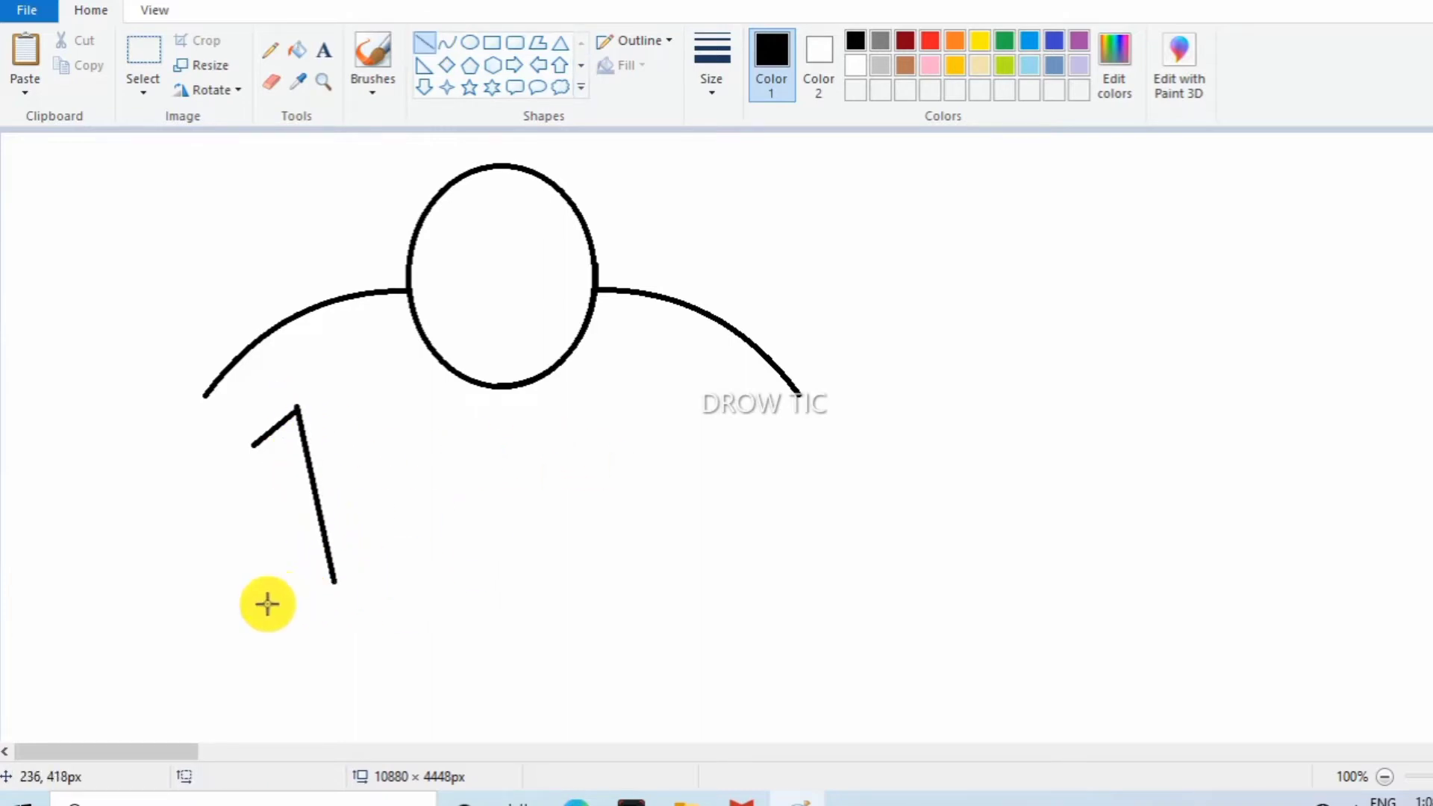
Copy the left half with its underarm and side lines, flip the copy horizontally and align it as the shirt's right half.
left_click(143, 50)
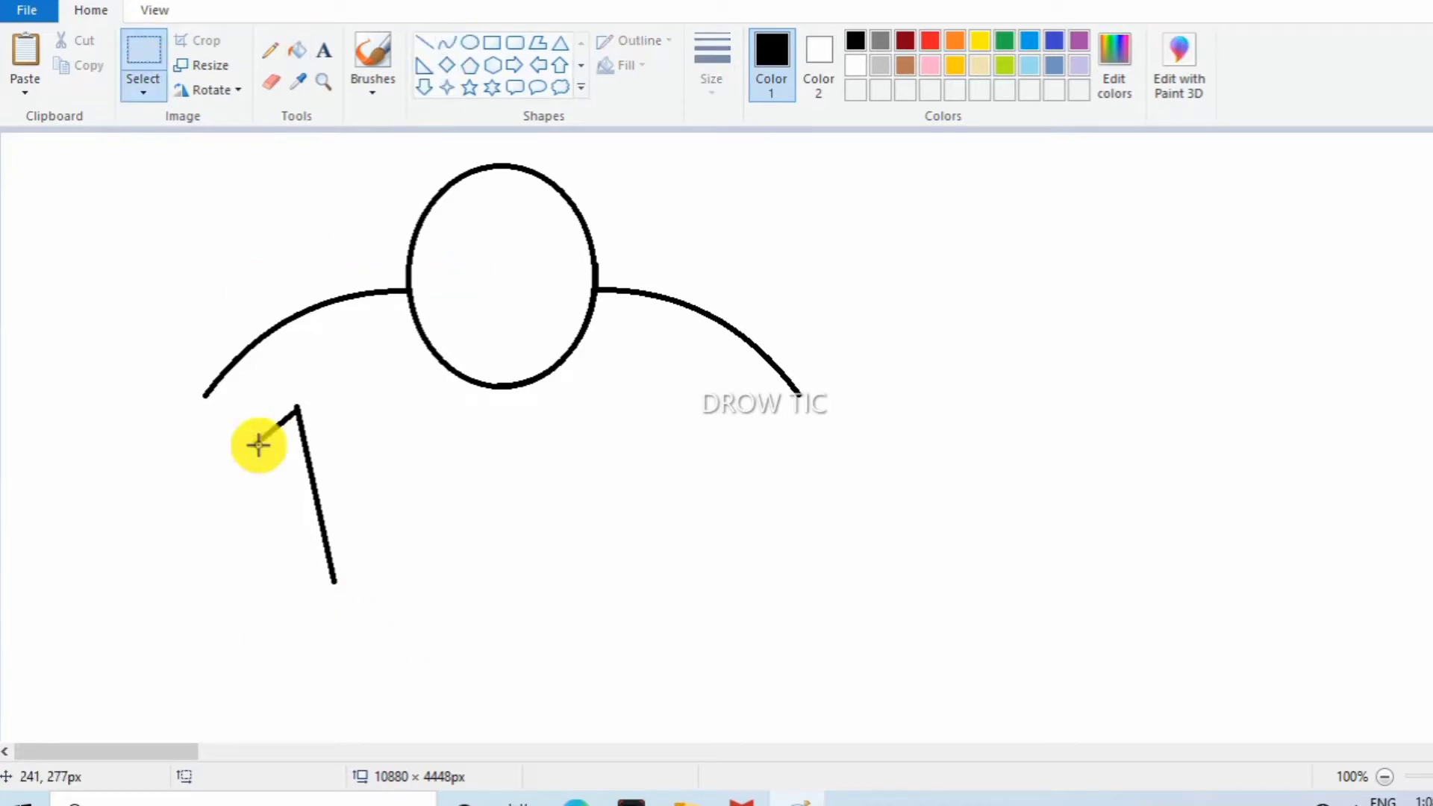
mouse_move(94, 249)
left_mouse_down()
mouse_move(464, 378)
mouse_move(497, 605)
left_mouse_up()
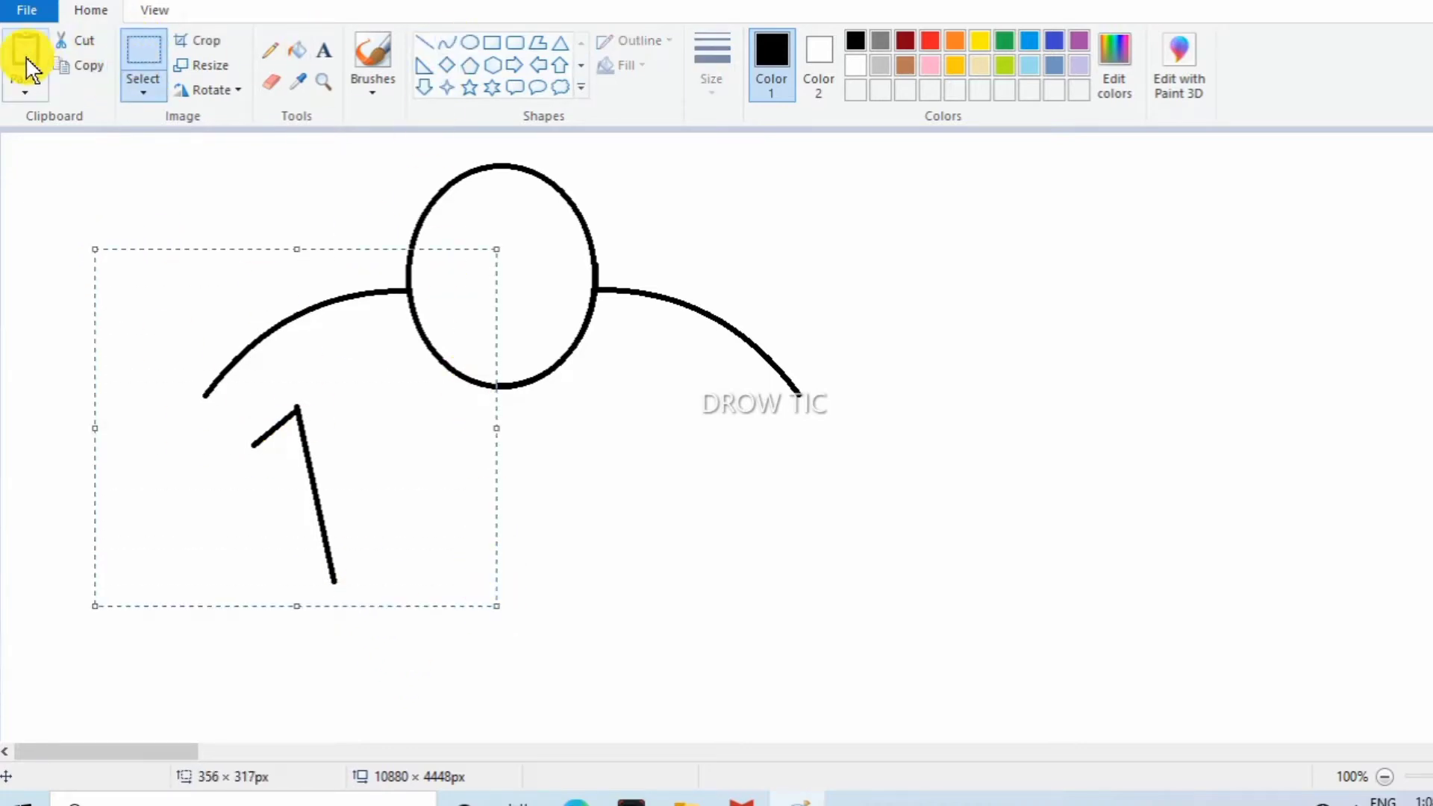
left_click(26, 56)
left_click(183, 90)
left_click(205, 224)
left_click_drag(284, 329, 651, 384)
left_click(939, 373)
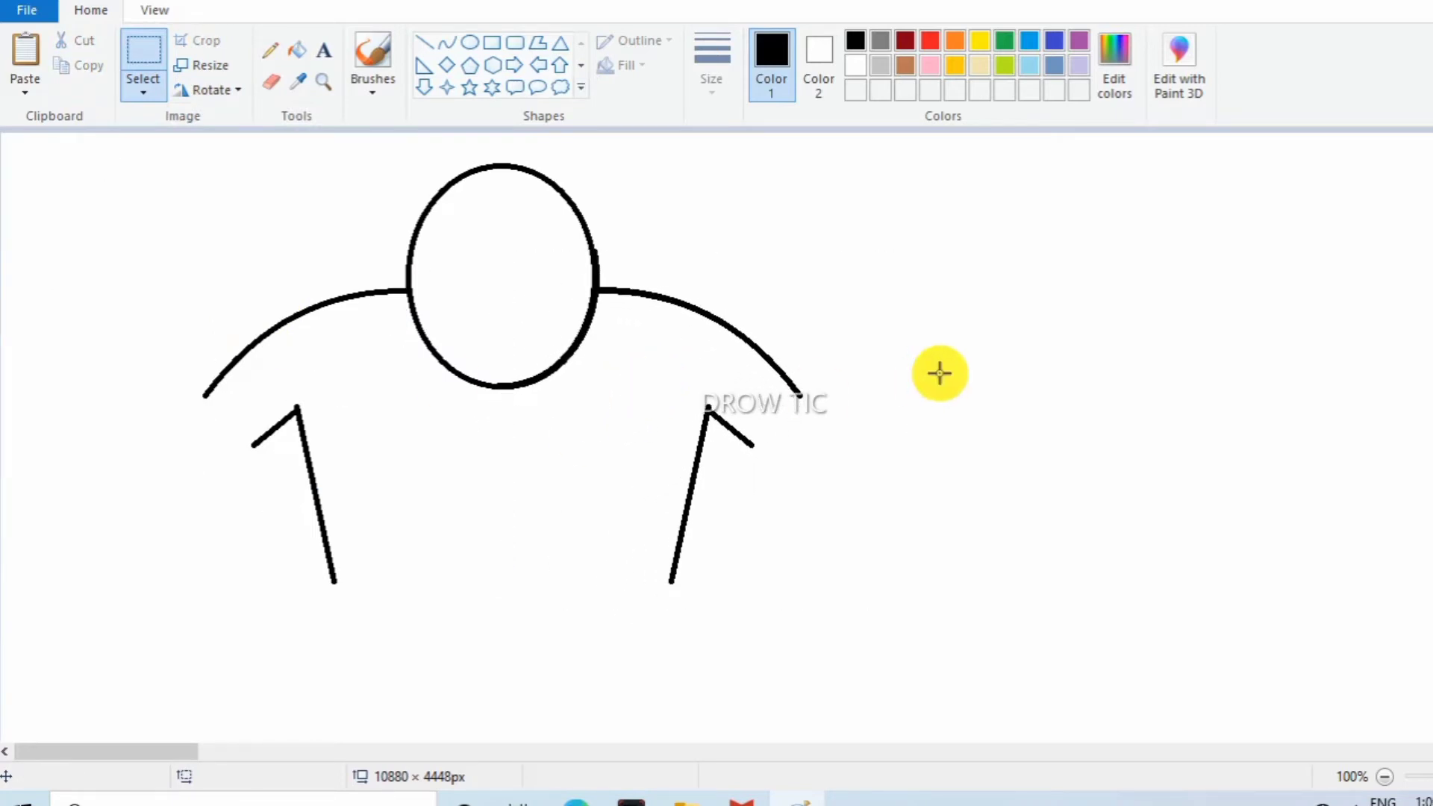
left_click(469, 43)
left_click_drag(268, 526, 862, 695)
left_click_drag(662, 624, 625, 558)
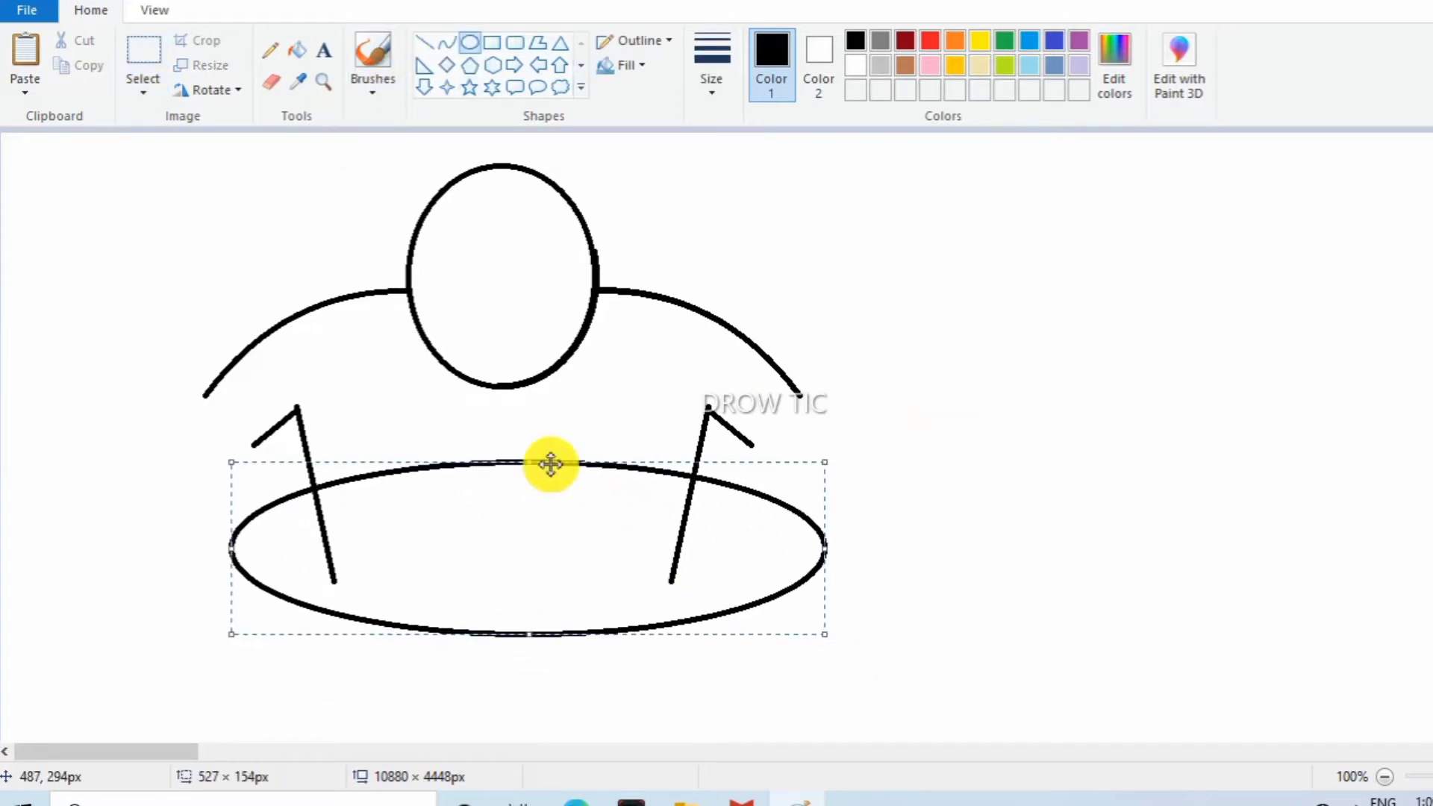
left_click_drag(550, 464, 499, 629)
left_click_drag(237, 591, 372, 607)
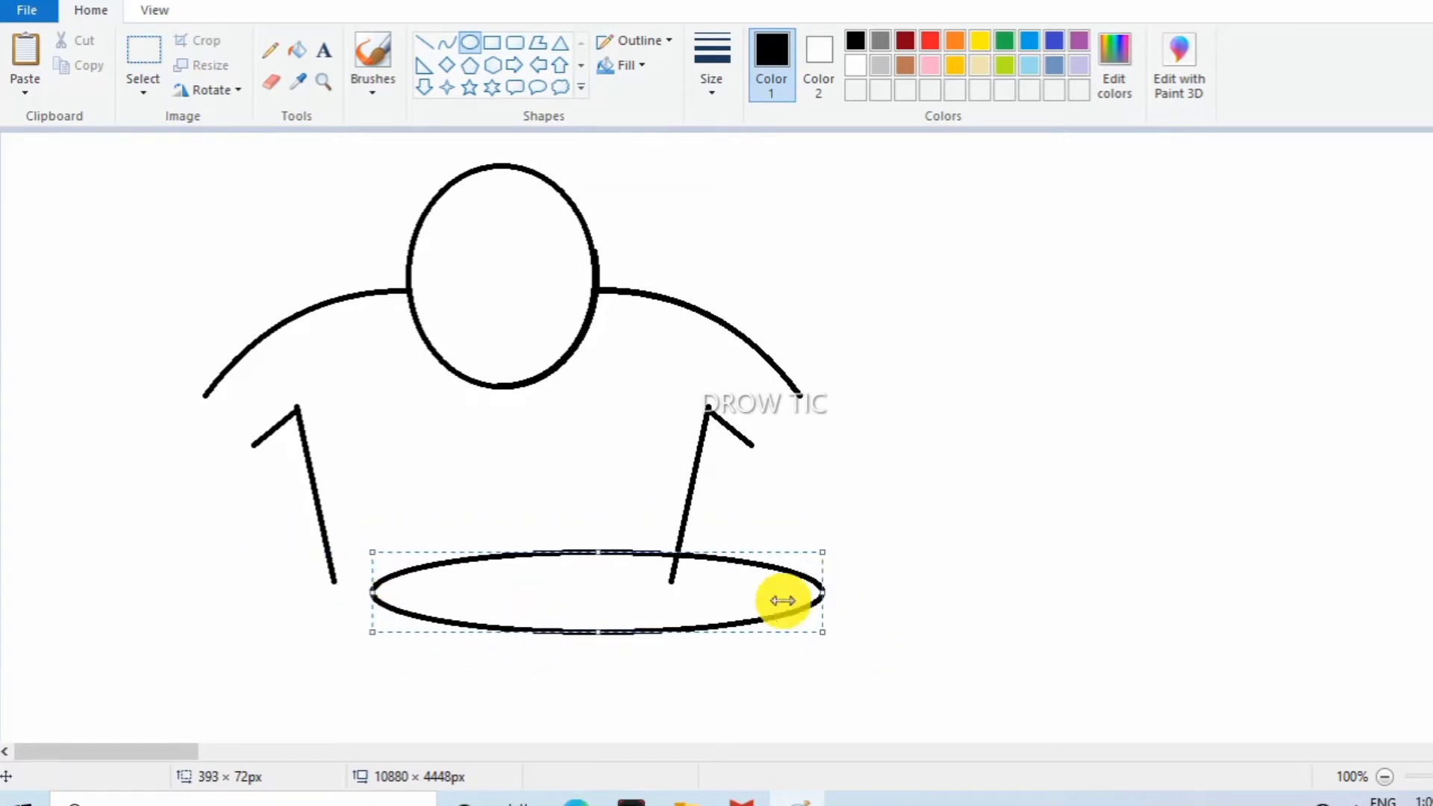
left_click_drag(832, 632, 779, 660)
left_click_drag(595, 546, 614, 491)
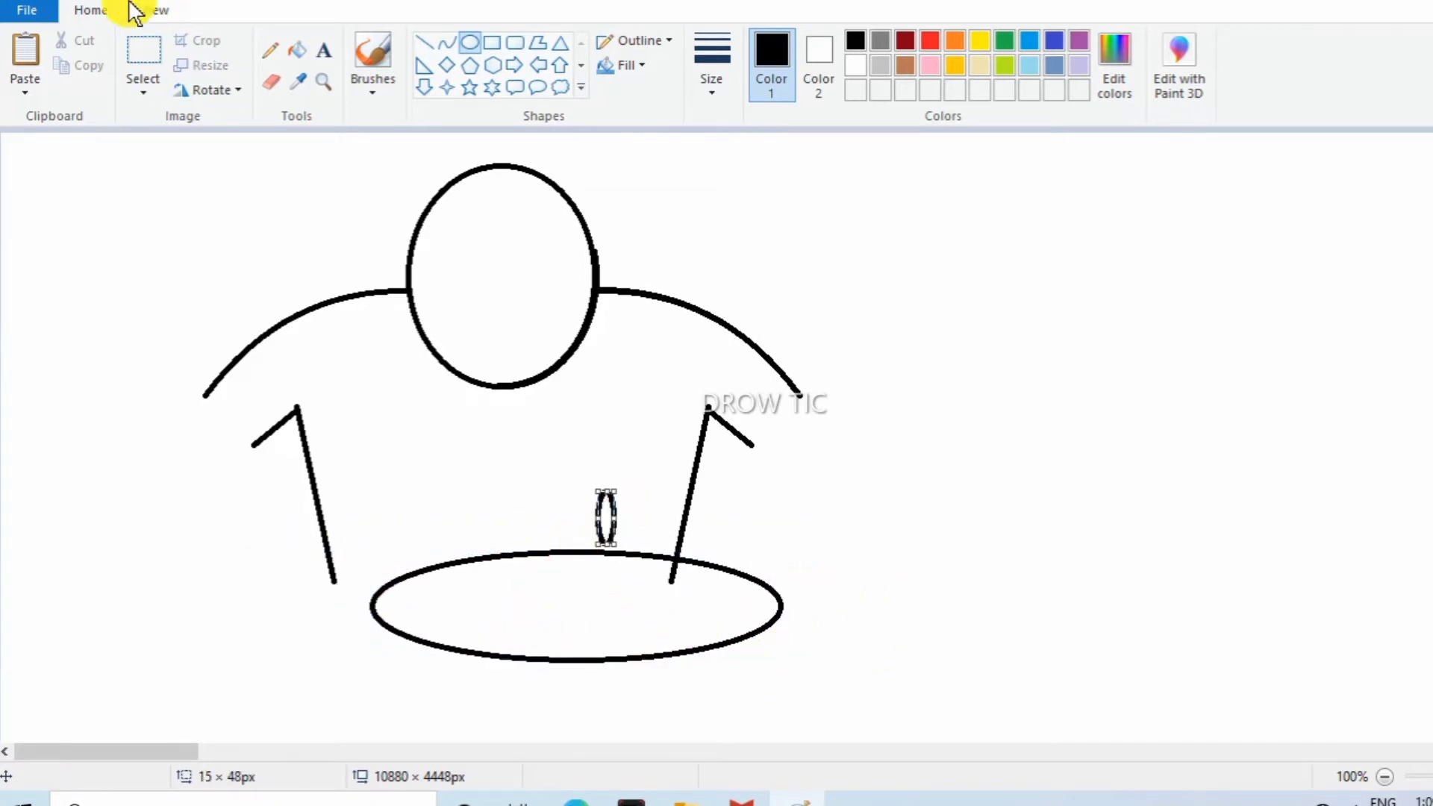
left_click(71, 2)
left_click(72, 3)
Draw a wide ellipse and position it so its lower arc joins the bottom ends of both side lines.
left_click_drag(227, 534, 720, 700)
left_click_drag(592, 640, 604, 558)
mouse_move(481, 454)
left_mouse_down()
mouse_move(480, 327)
mouse_move(509, 467)
left_mouse_up()
left_click(838, 440)
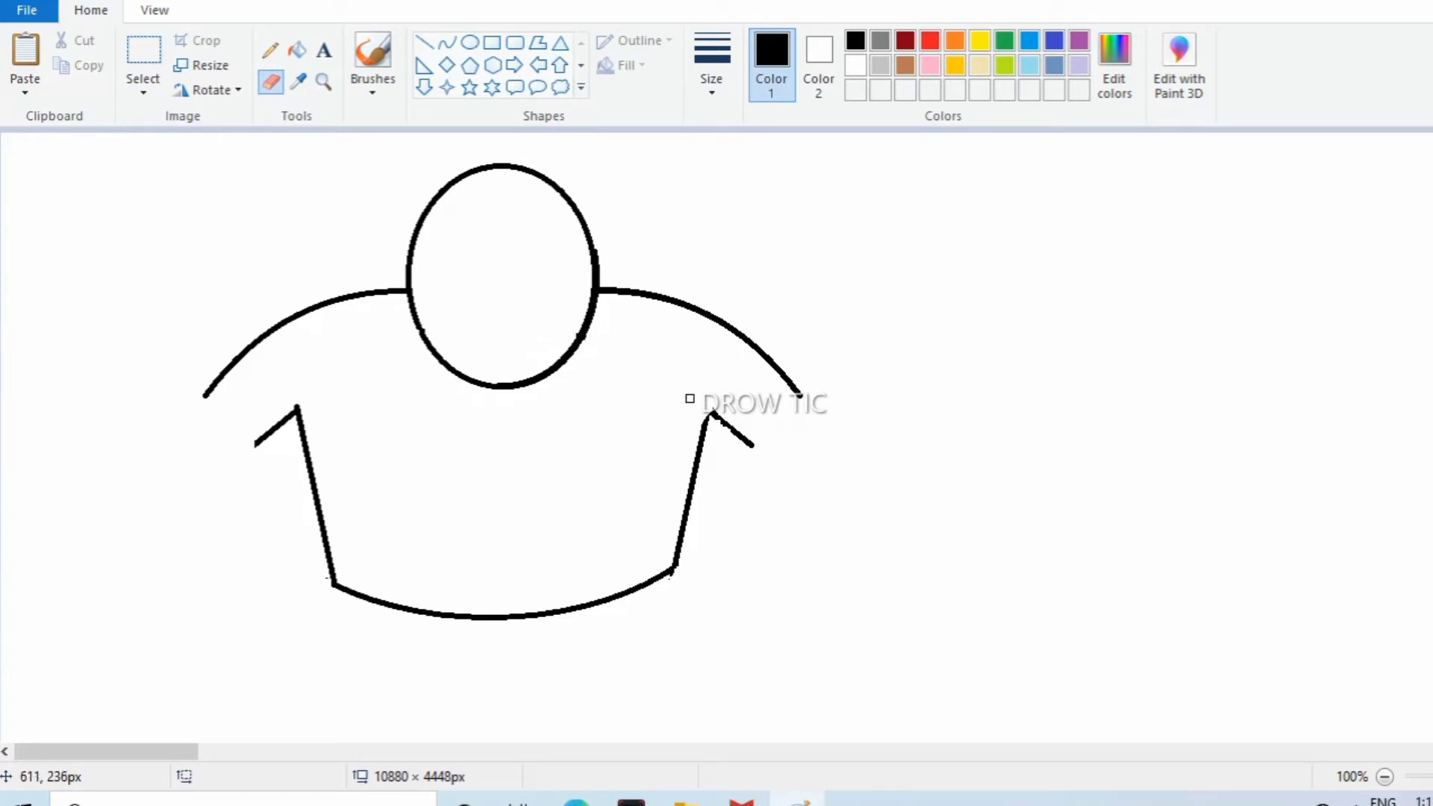
Place a copy of the curved hem just below the original and close the band's right end with a short line.
left_click(143, 56)
left_click_drag(306, 562, 720, 674)
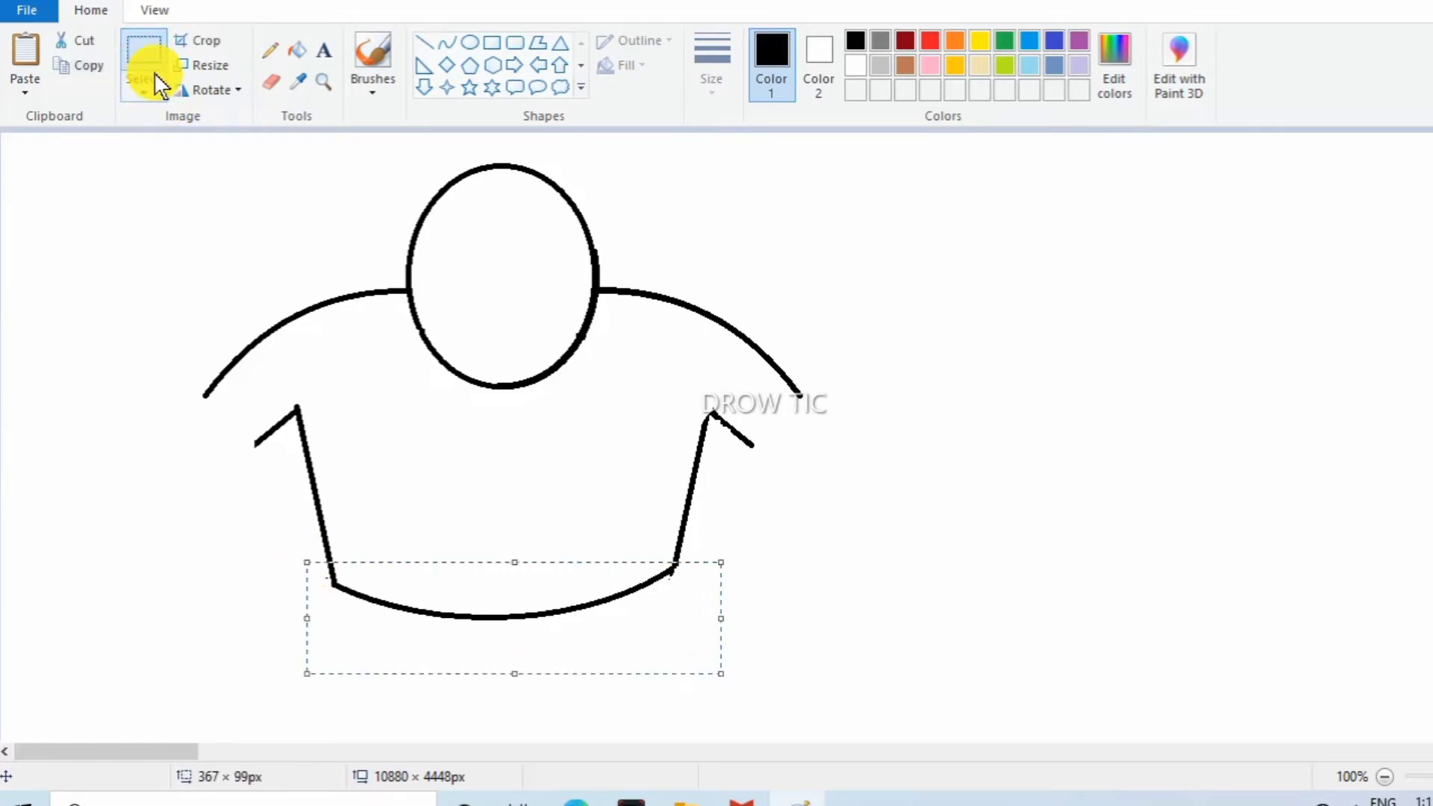
left_click(17, 65)
left_click_drag(142, 173, 446, 626)
left_click(425, 47)
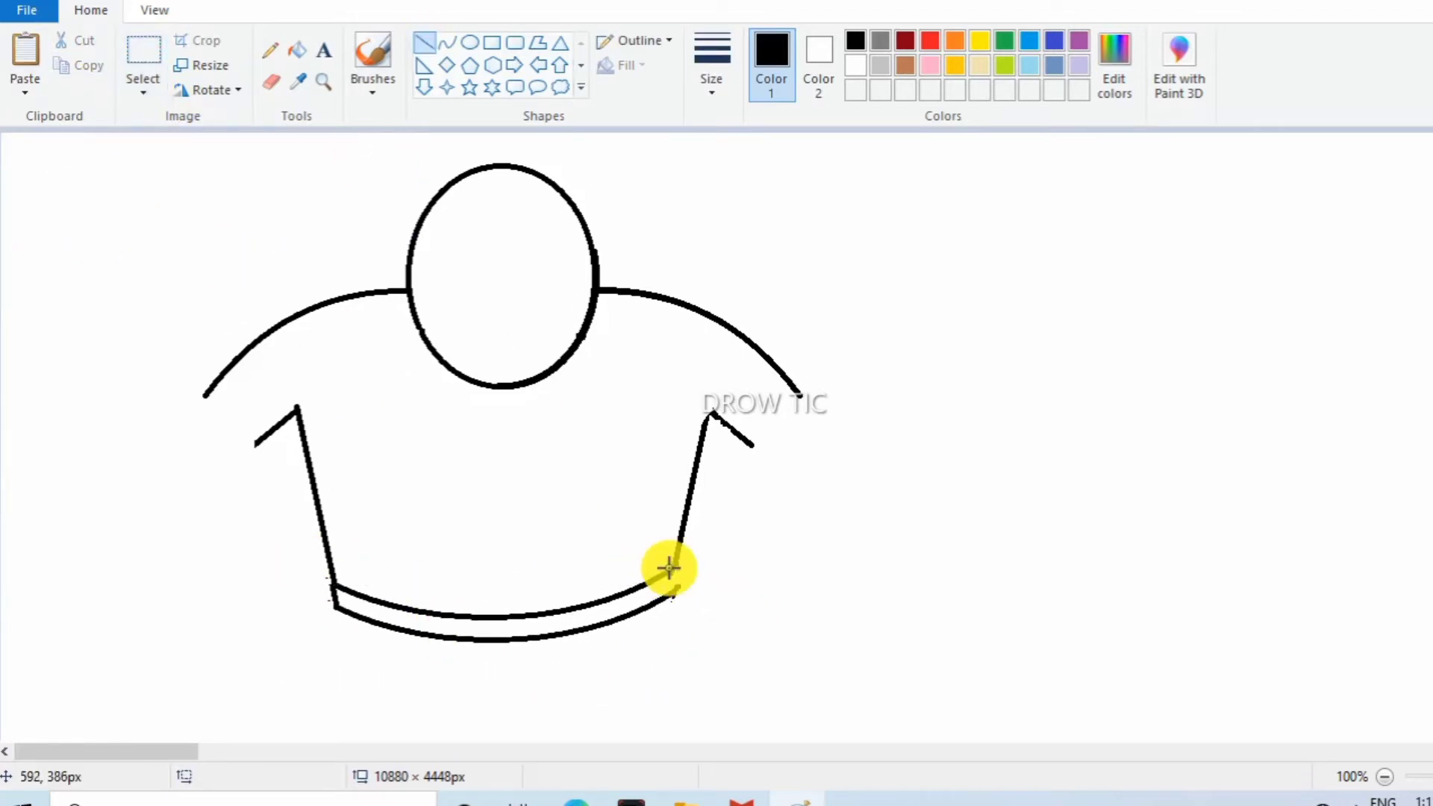
left_click_drag(674, 565, 675, 580)
Erase the neck circle's outline just above both shoulders and fill its detached upper arc with white, leaving an open neckline.
left_click(271, 82)
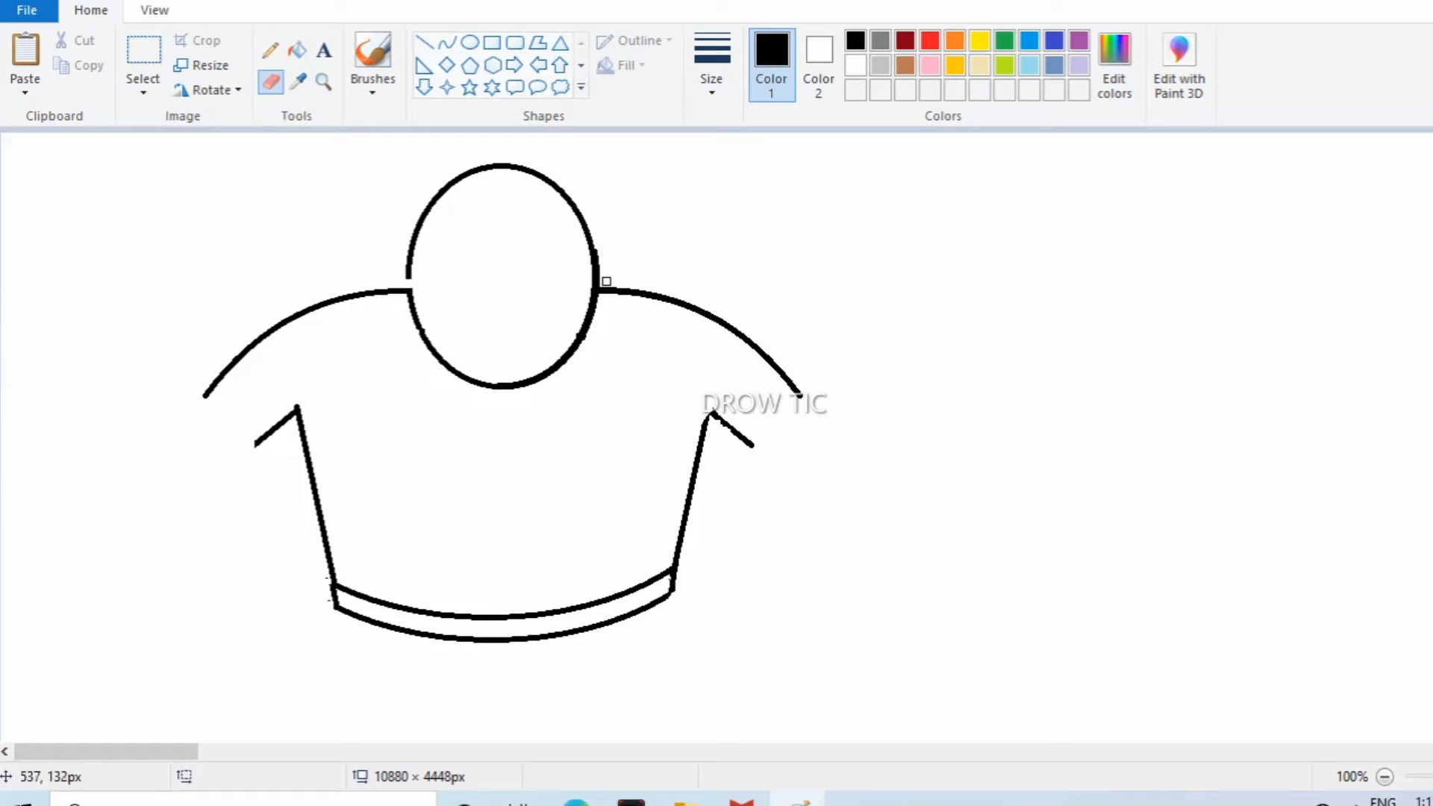
left_click(855, 65)
left_click(297, 49)
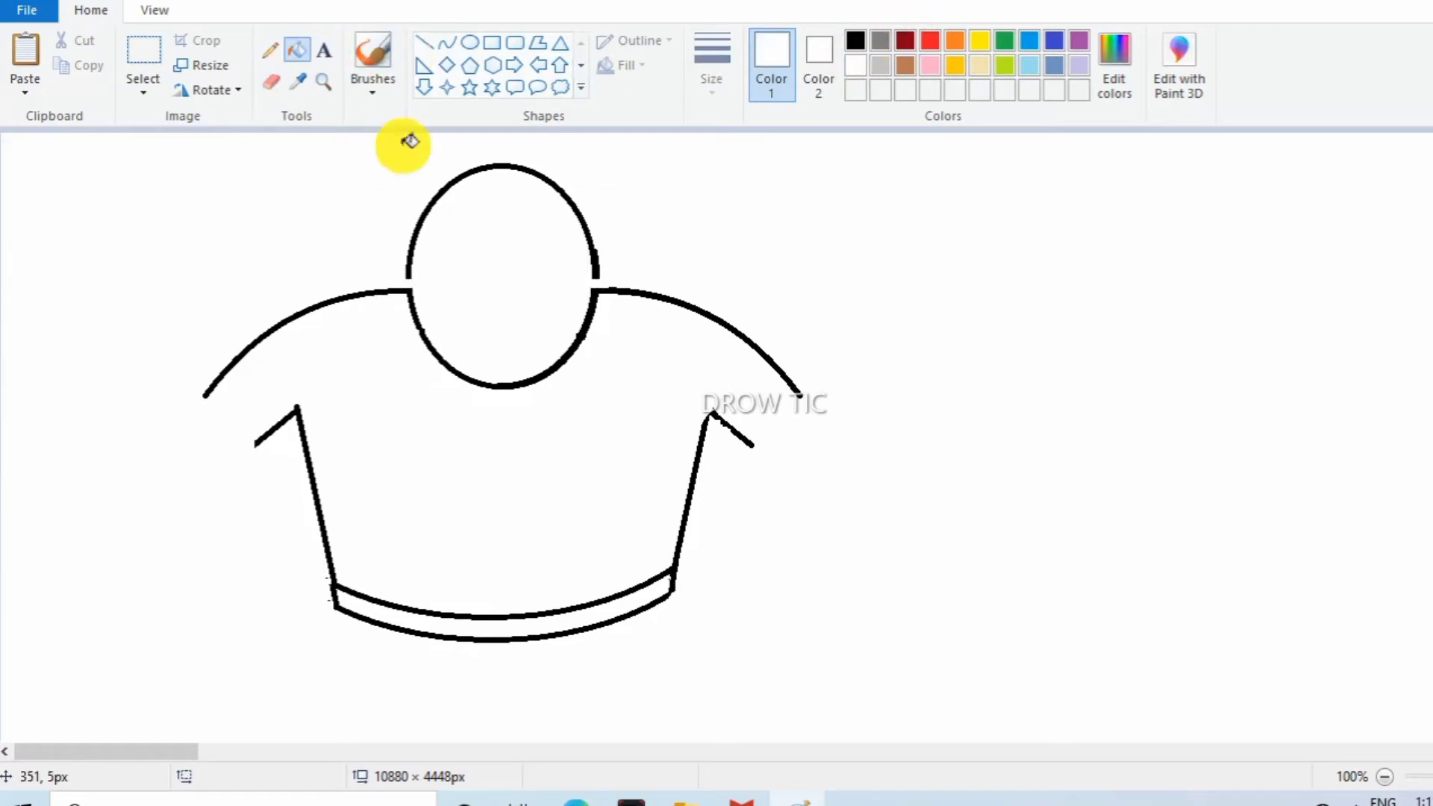
left_click(420, 210)
Select the whole shirt outline and move it up to make room below the hem.
left_click(143, 56)
left_click_drag(128, 253, 610, 424)
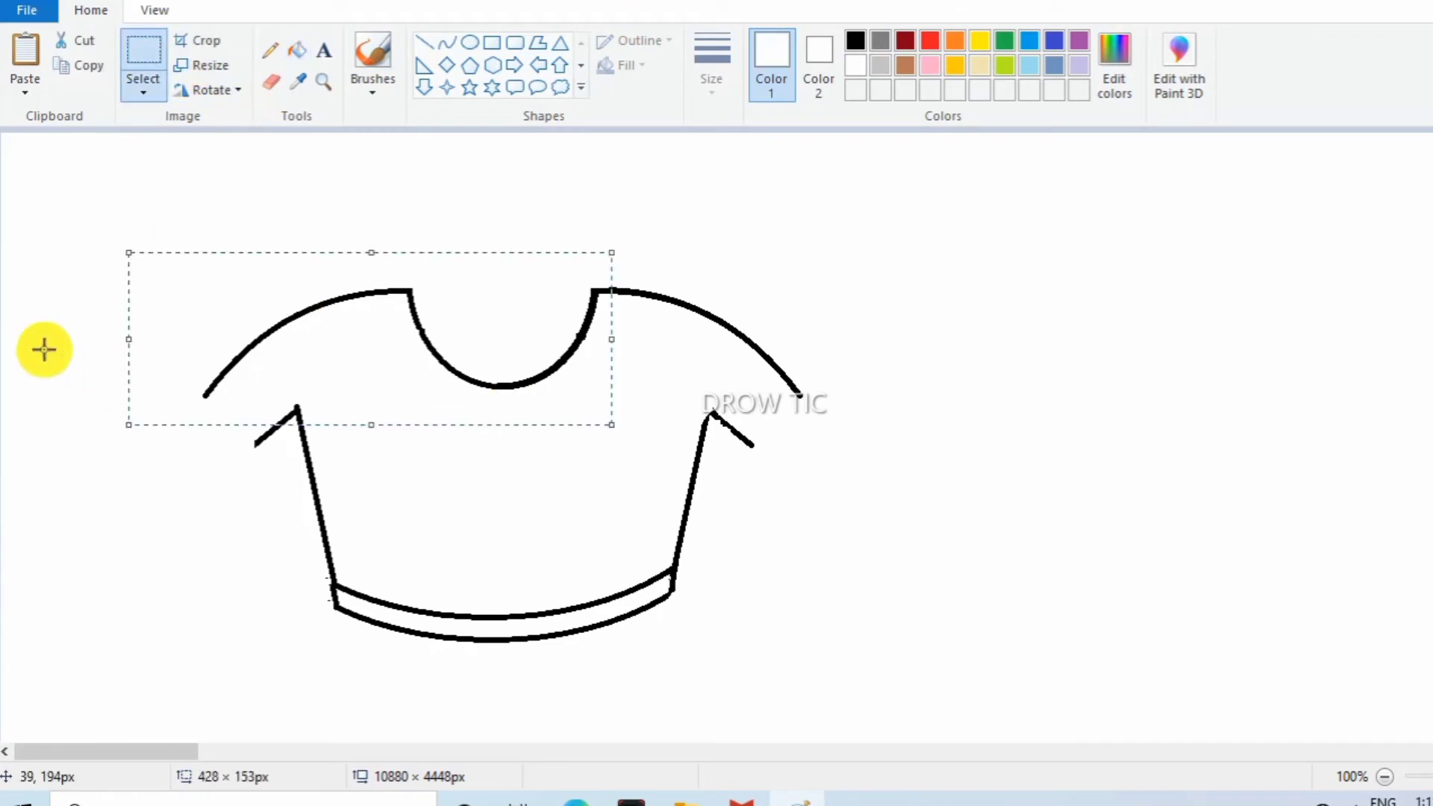
left_click_drag(139, 313, 257, 283)
left_click_drag(112, 294, 473, 341)
left_click(142, 275)
left_click_drag(102, 291, 585, 381)
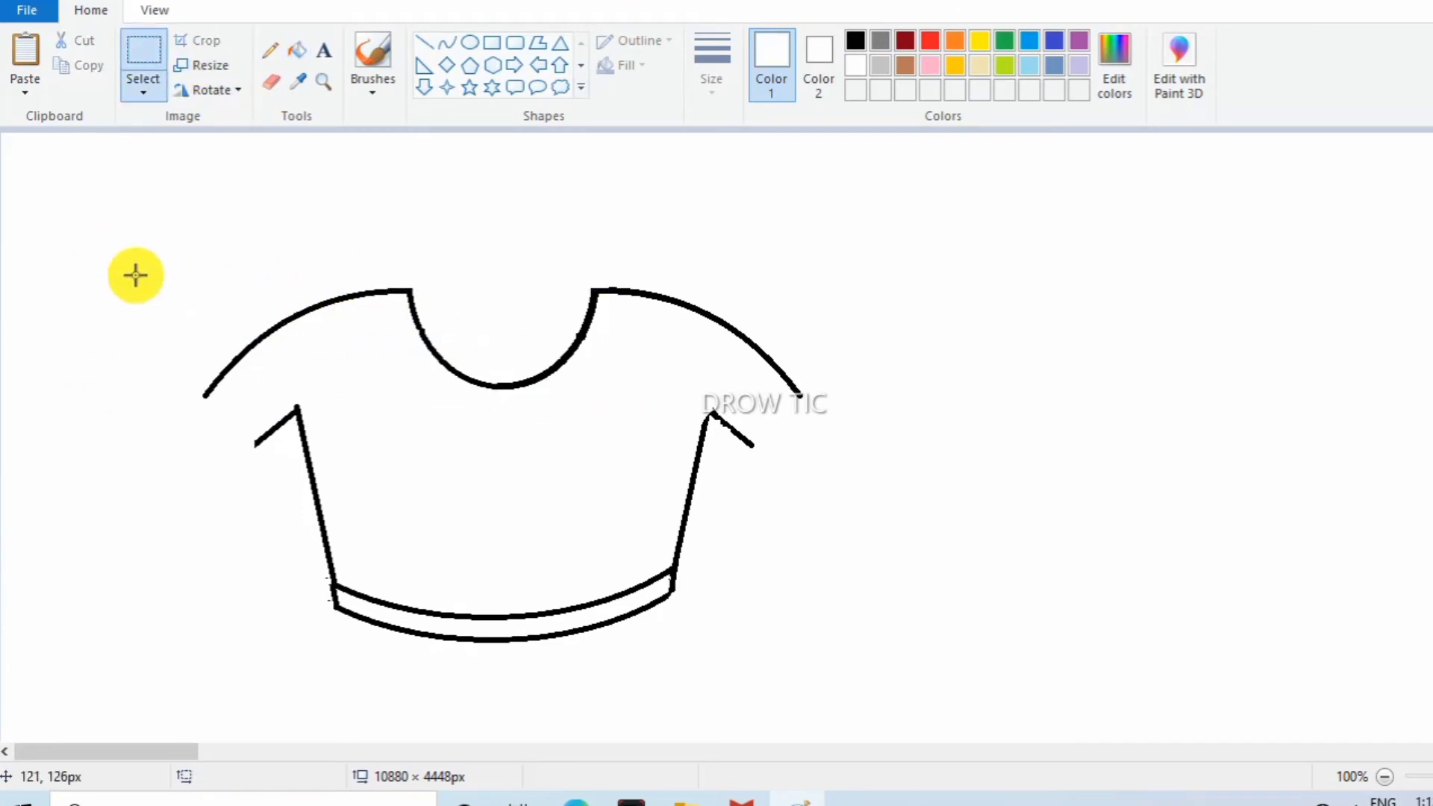
left_click_drag(135, 275, 880, 656)
left_click_drag(589, 564, 576, 449)
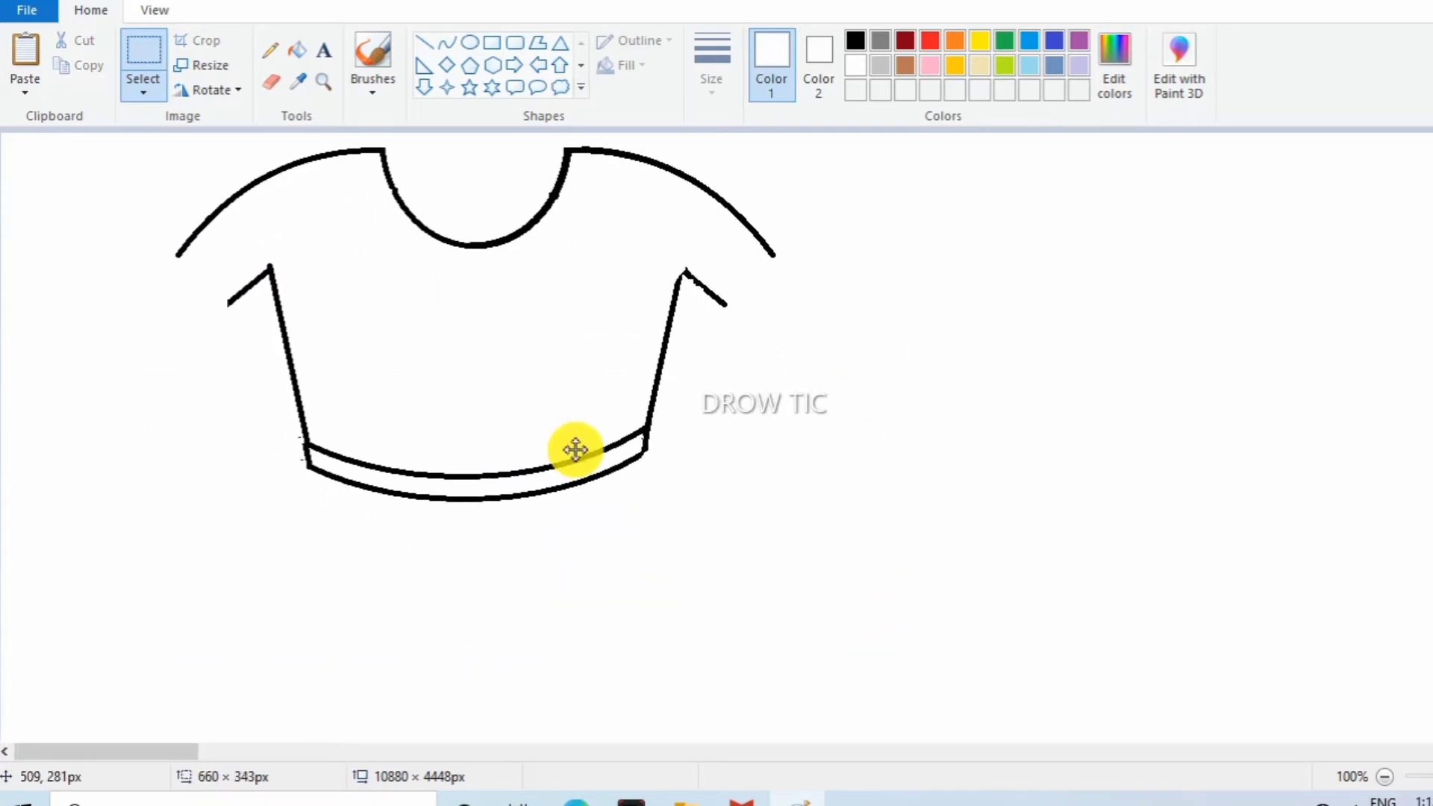
left_click(1117, 463)
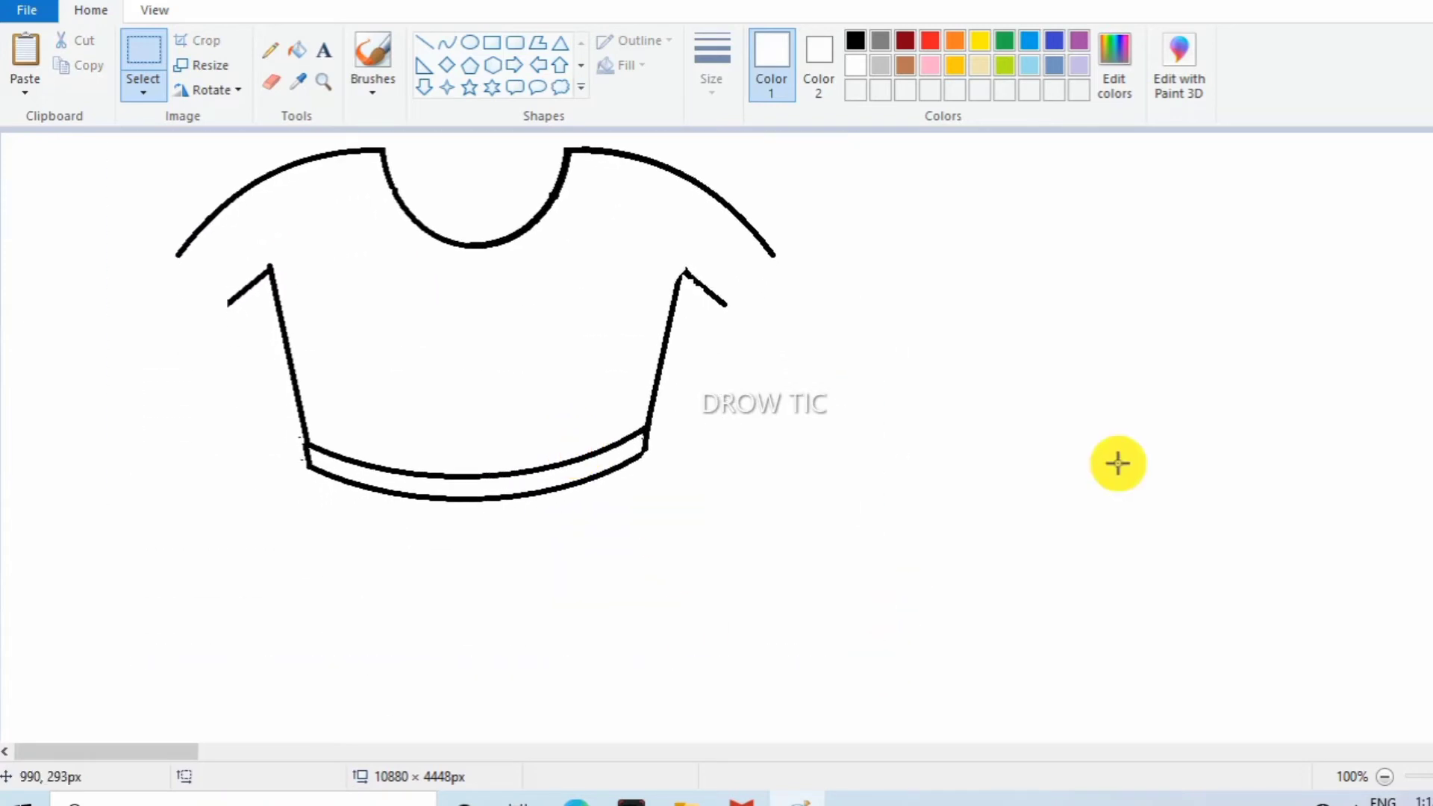
Draw a black upright ellipse of about 124 × 222 px hanging from the middle of the hem and erase the part overlapping the band.
left_click(470, 43)
left_click_drag(422, 438, 615, 739)
left_click(855, 40)
left_click_drag(508, 617, 441, 598)
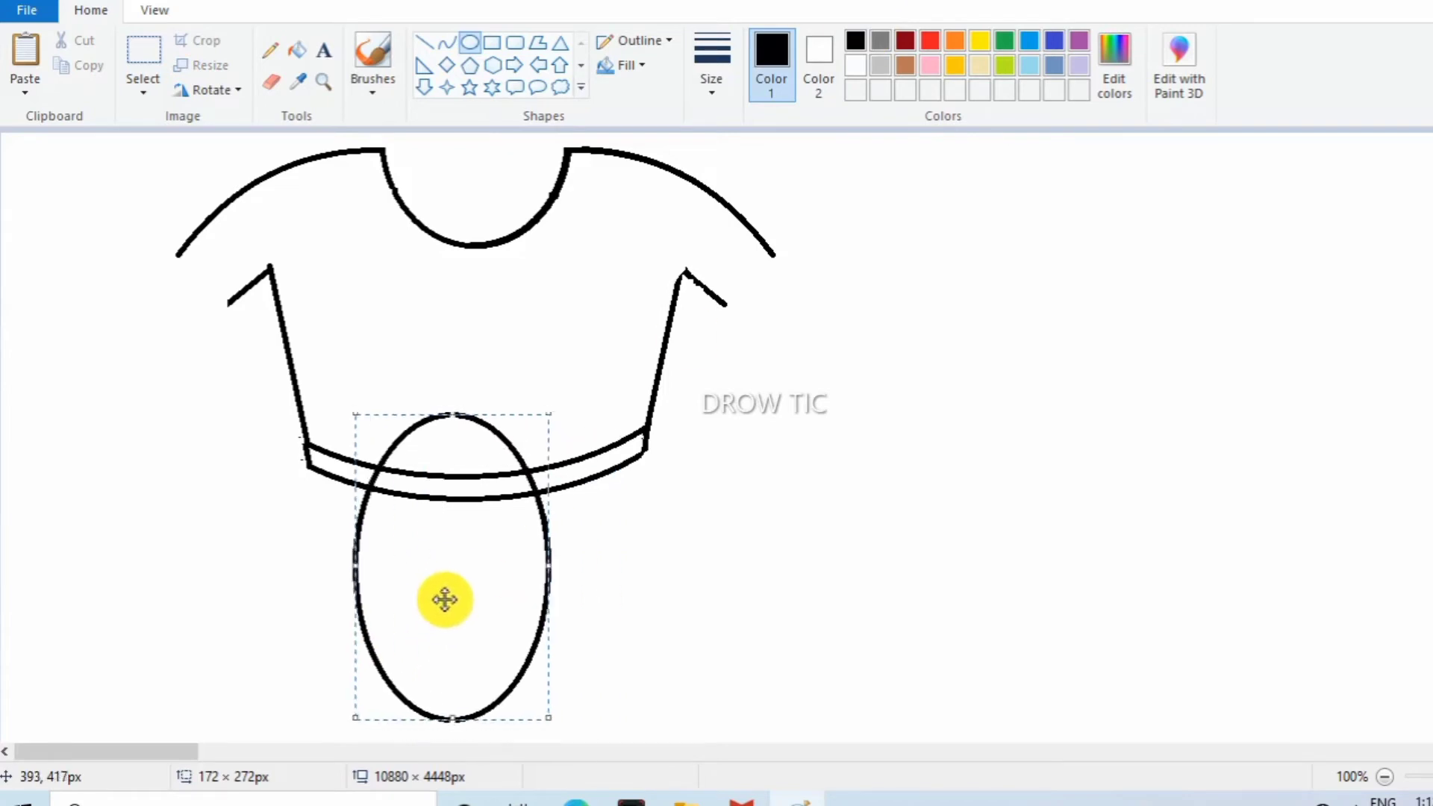
left_click_drag(552, 570, 483, 616)
left_click_drag(463, 440, 466, 486)
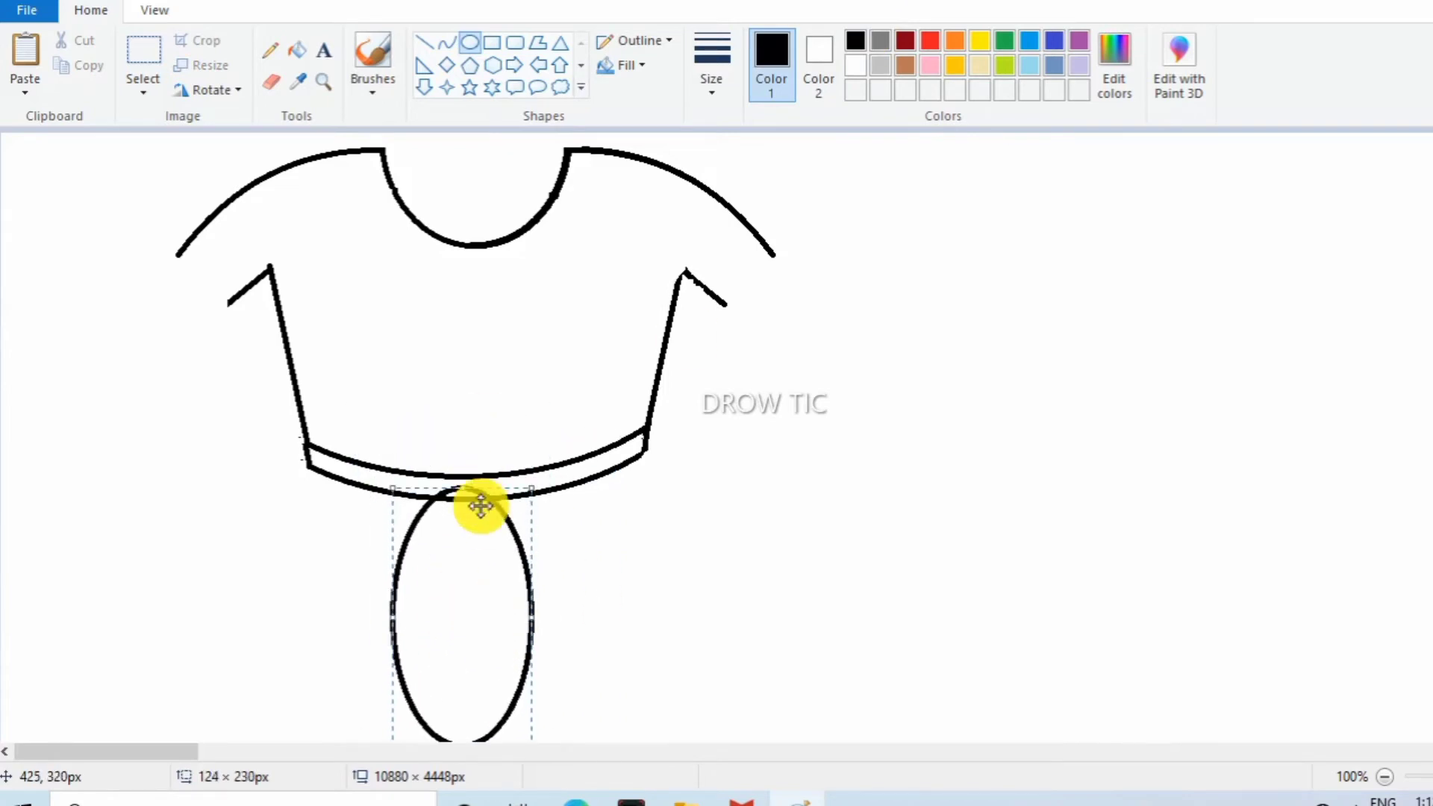
left_click_drag(472, 586, 483, 575)
mouse_move(473, 482)
left_mouse_down()
mouse_move(473, 502)
mouse_move(475, 440)
mouse_move(473, 483)
left_mouse_up()
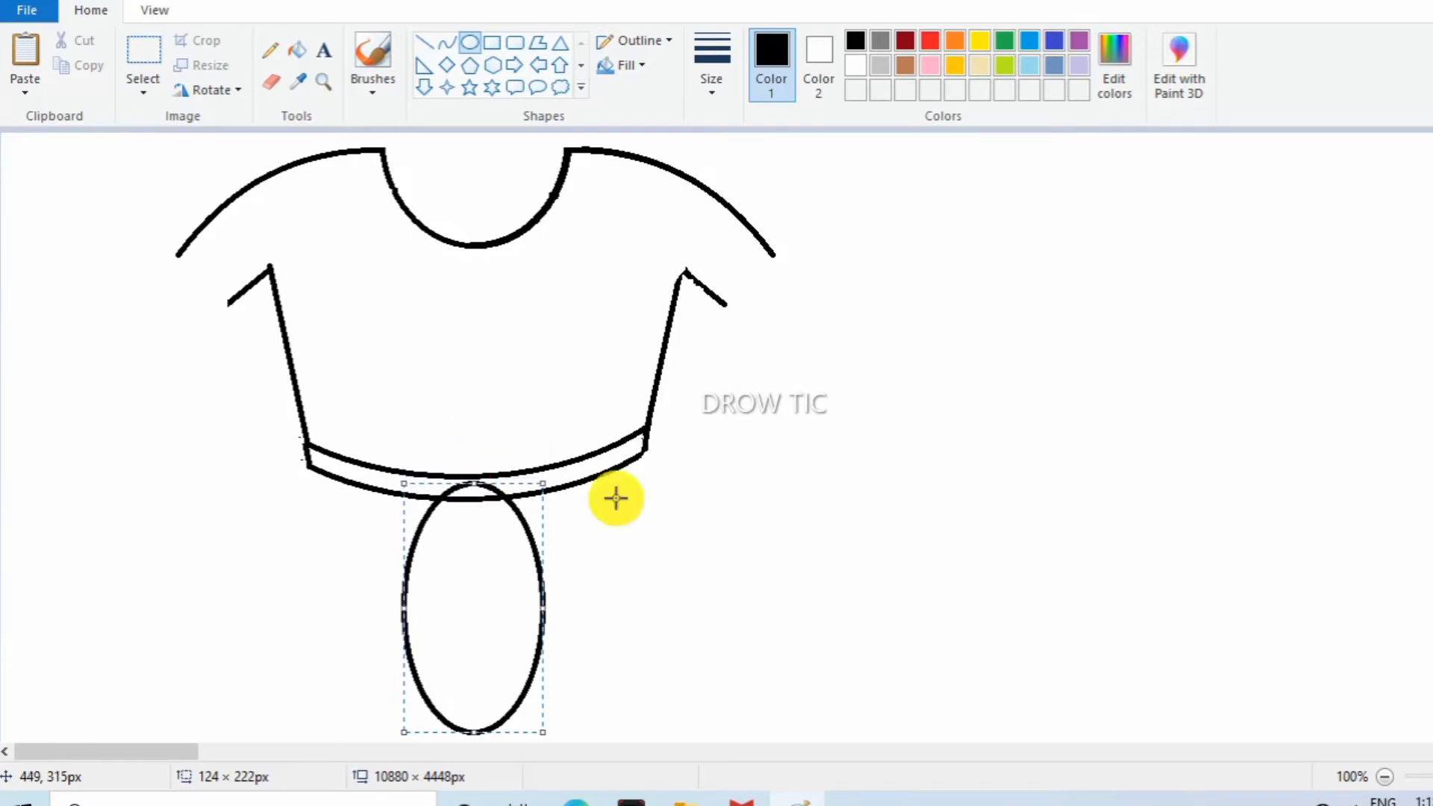
left_click(701, 504)
left_click(270, 86)
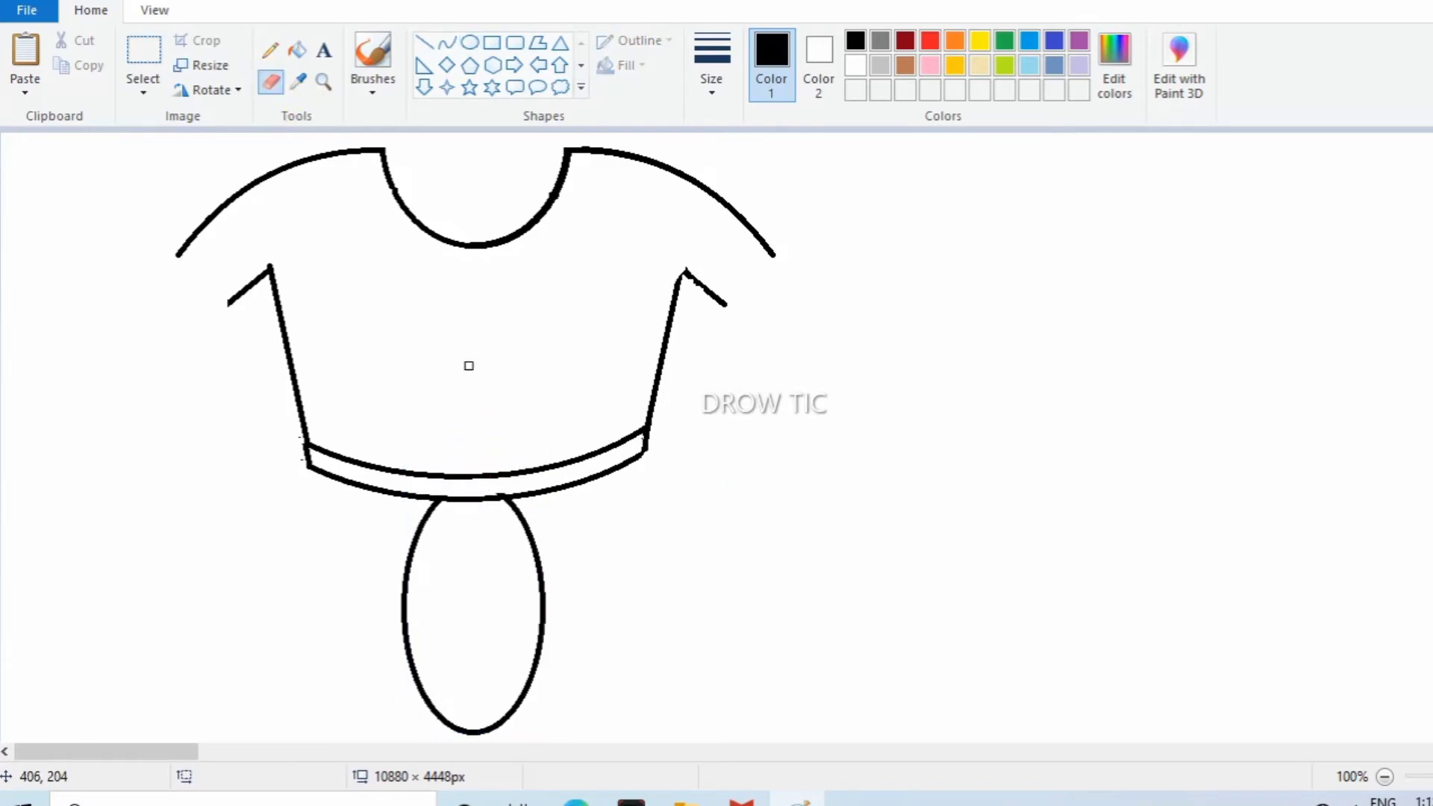
left_click(422, 43)
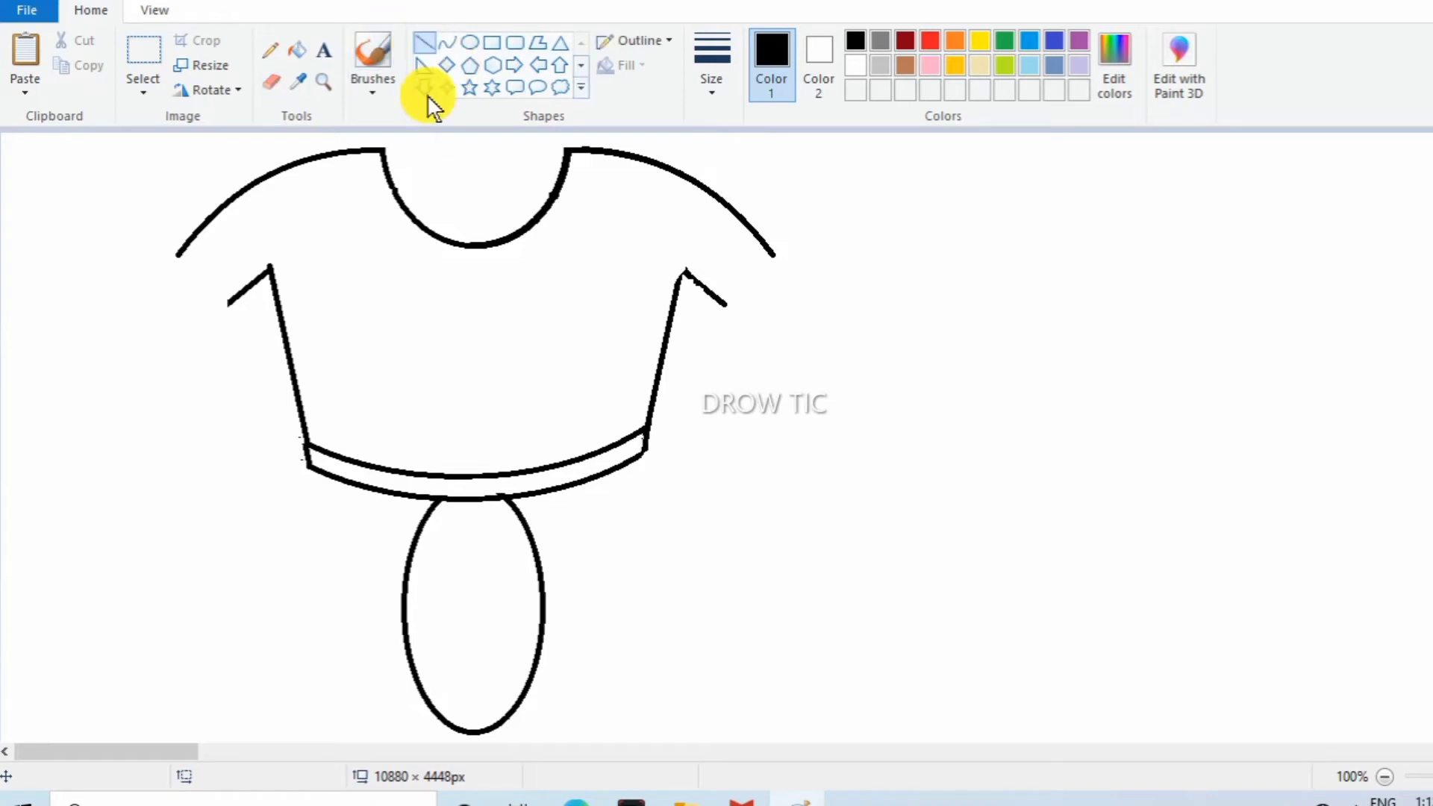
mouse_move(551, 490)
left_mouse_down()
mouse_move(545, 719)
mouse_move(507, 721)
left_mouse_up()
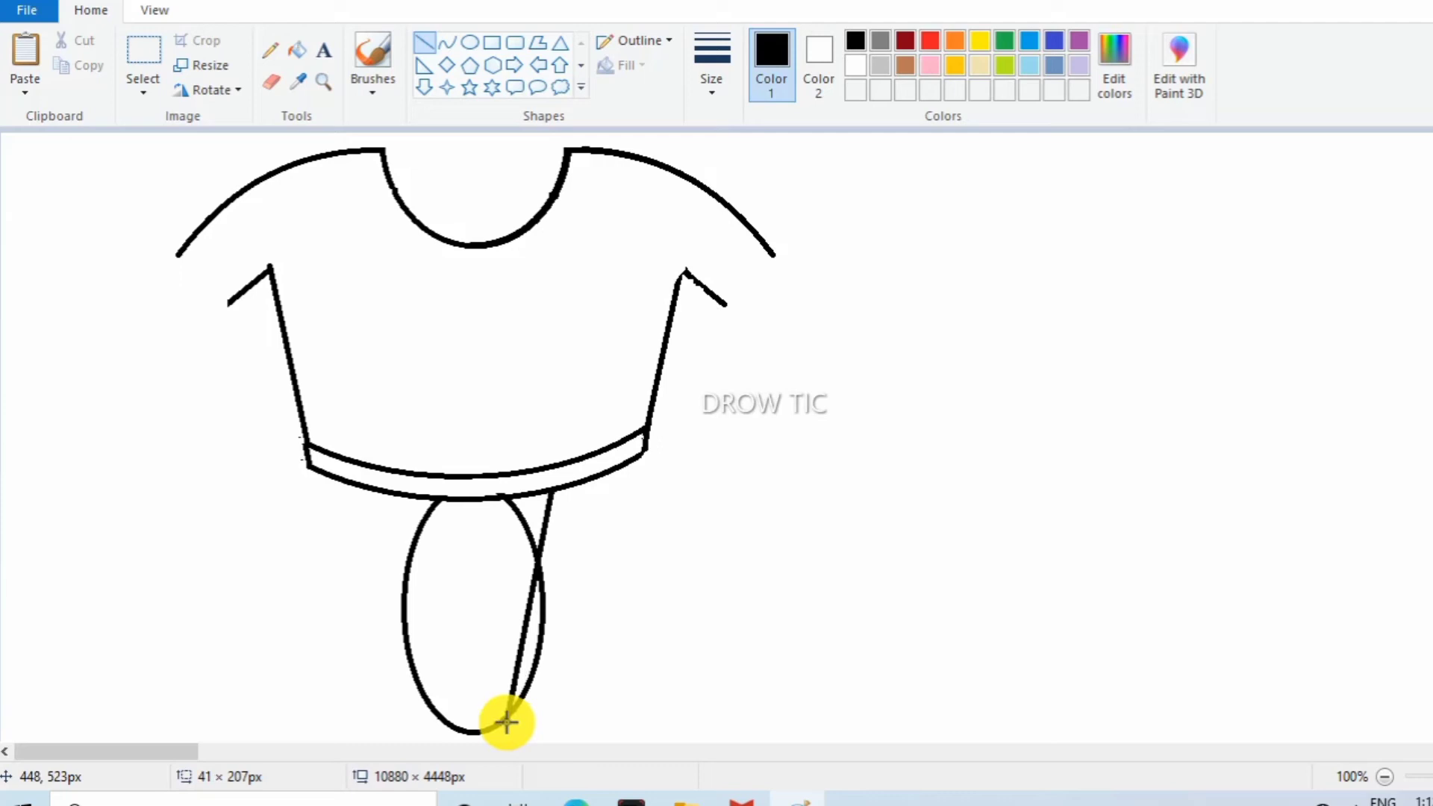
right_click(617, 556)
left_click(654, 563)
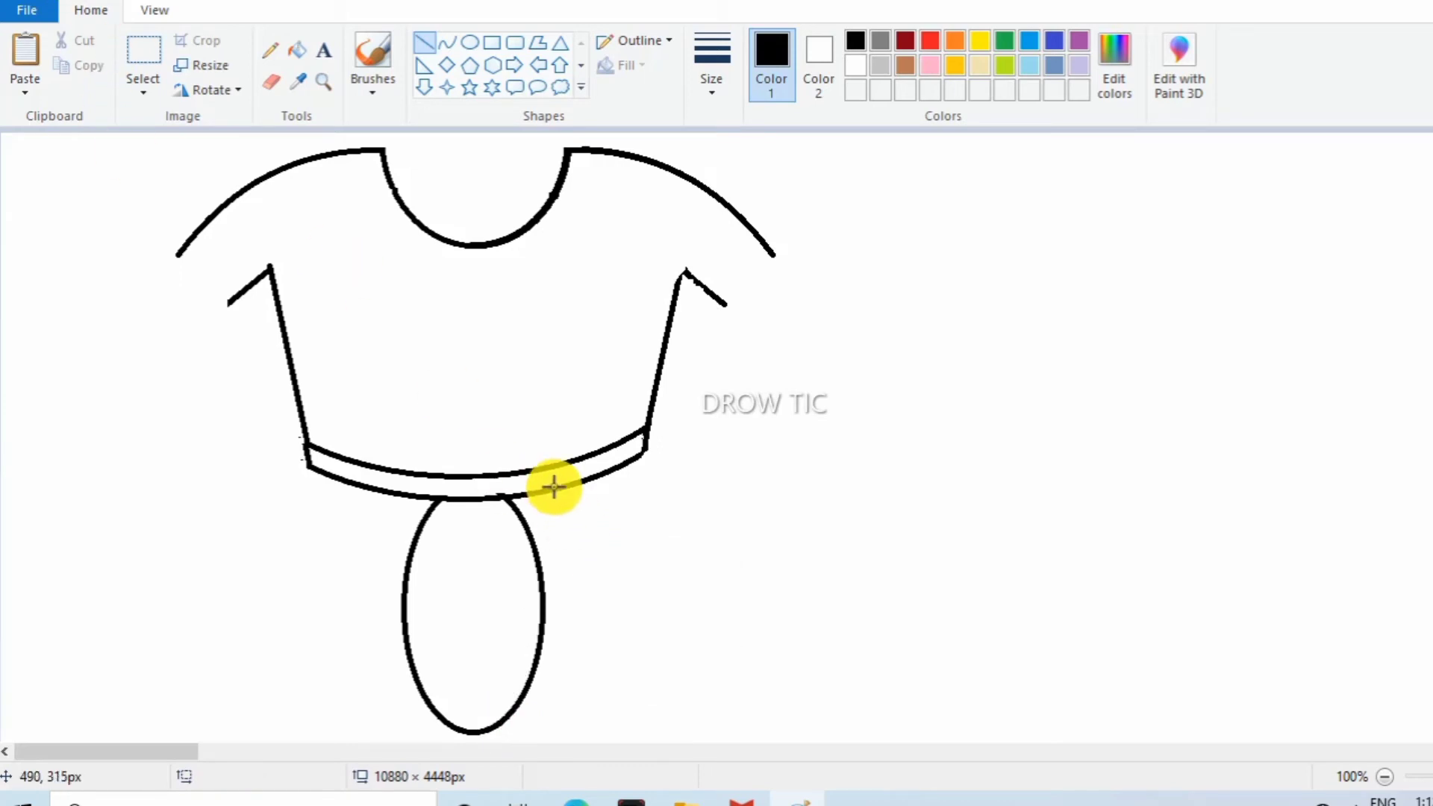
mouse_move(554, 486)
left_mouse_down()
mouse_move(592, 617)
mouse_move(511, 719)
left_mouse_up()
right_click(613, 543)
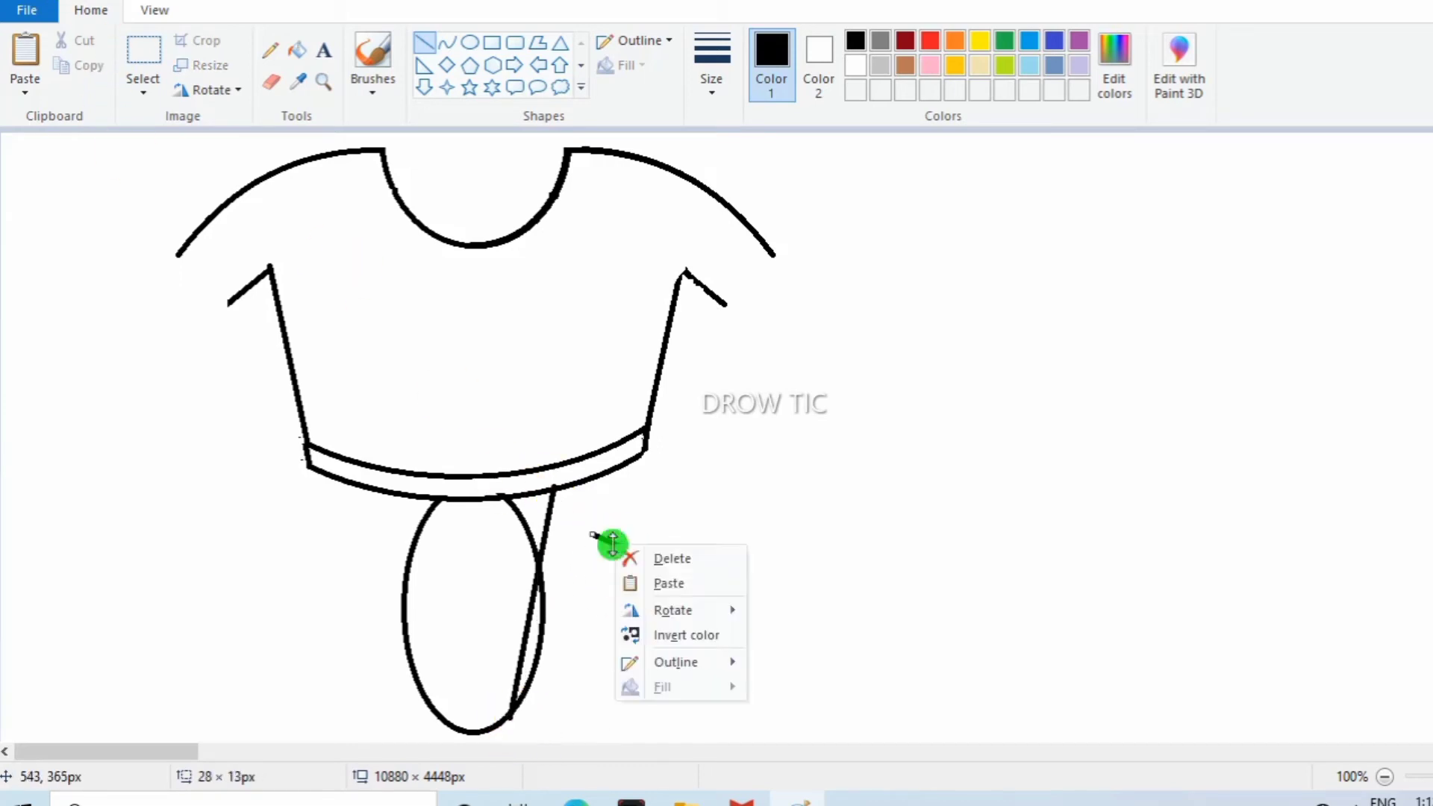
left_click(597, 512)
left_click(447, 43)
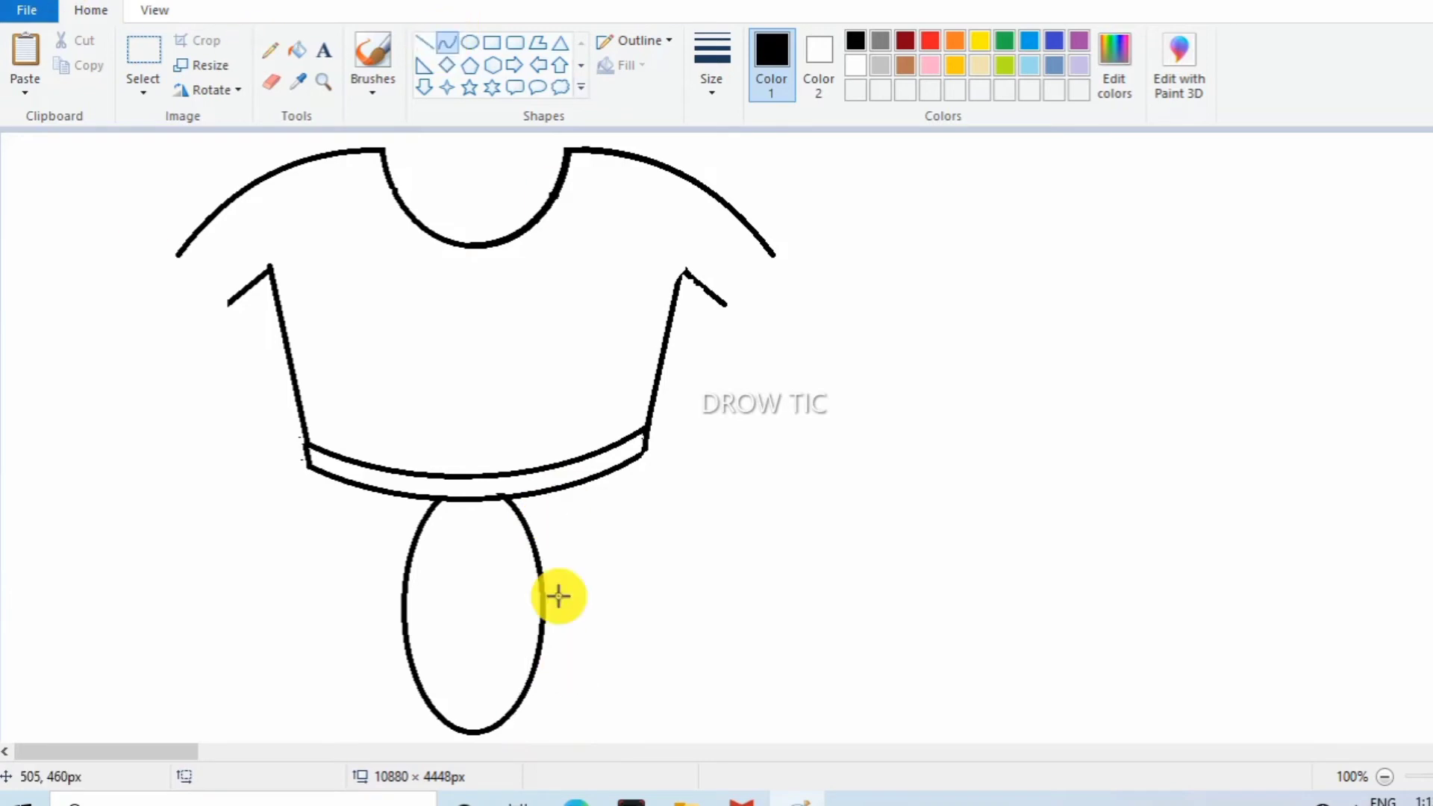
left_click_drag(563, 489, 505, 722)
left_click_drag(622, 513, 620, 643)
left_click_drag(618, 646, 579, 653)
right_click(580, 650)
left_click(650, 518)
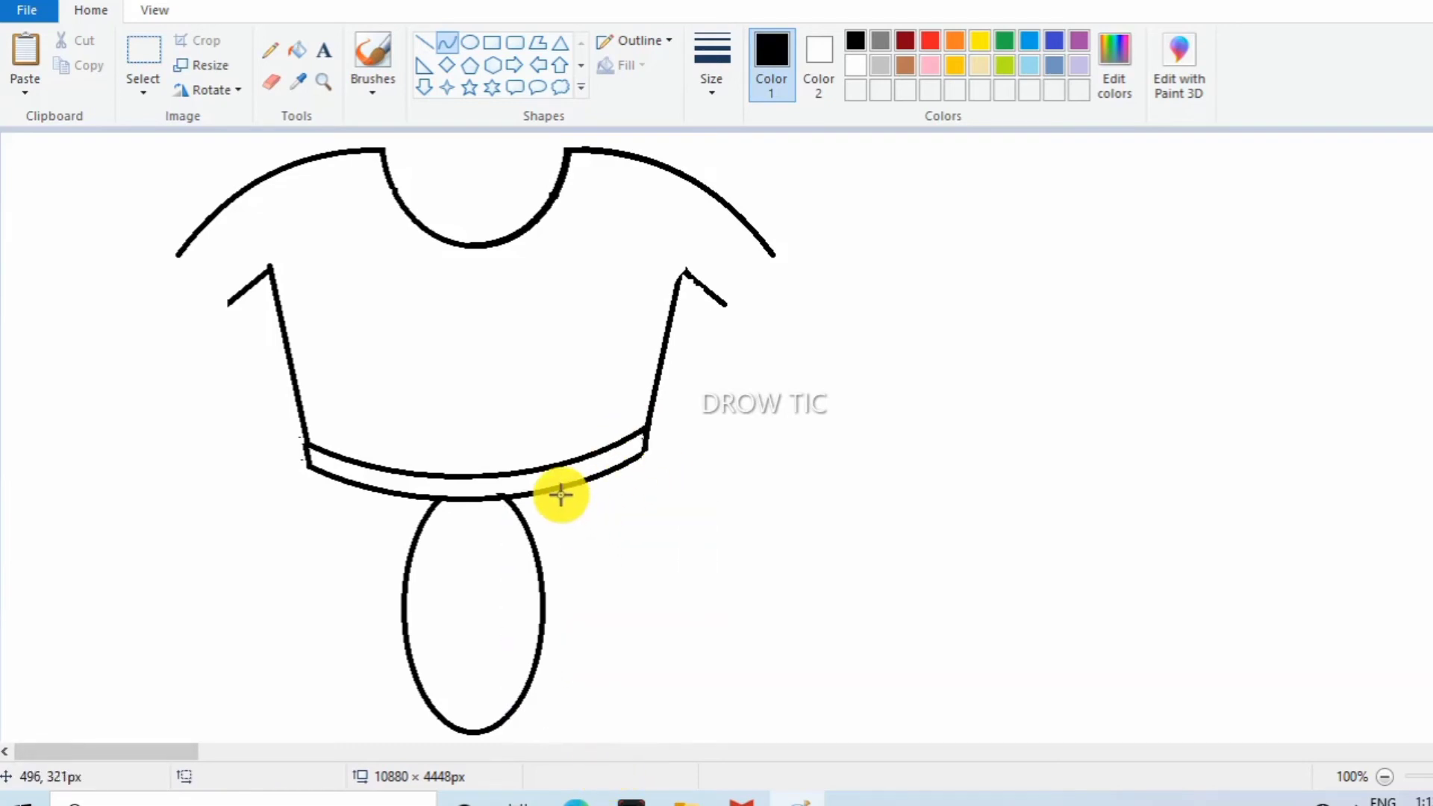
Draw a curve from the hem that bulges outward and ends at the ellipse's lower right edge, forming a second skirt petal.
left_click_drag(570, 488, 518, 712)
mouse_move(607, 607)
left_mouse_down()
mouse_move(629, 607)
mouse_move(639, 662)
mouse_move(630, 595)
mouse_move(620, 672)
mouse_move(686, 799)
left_mouse_up()
left_click_drag(642, 706, 640, 706)
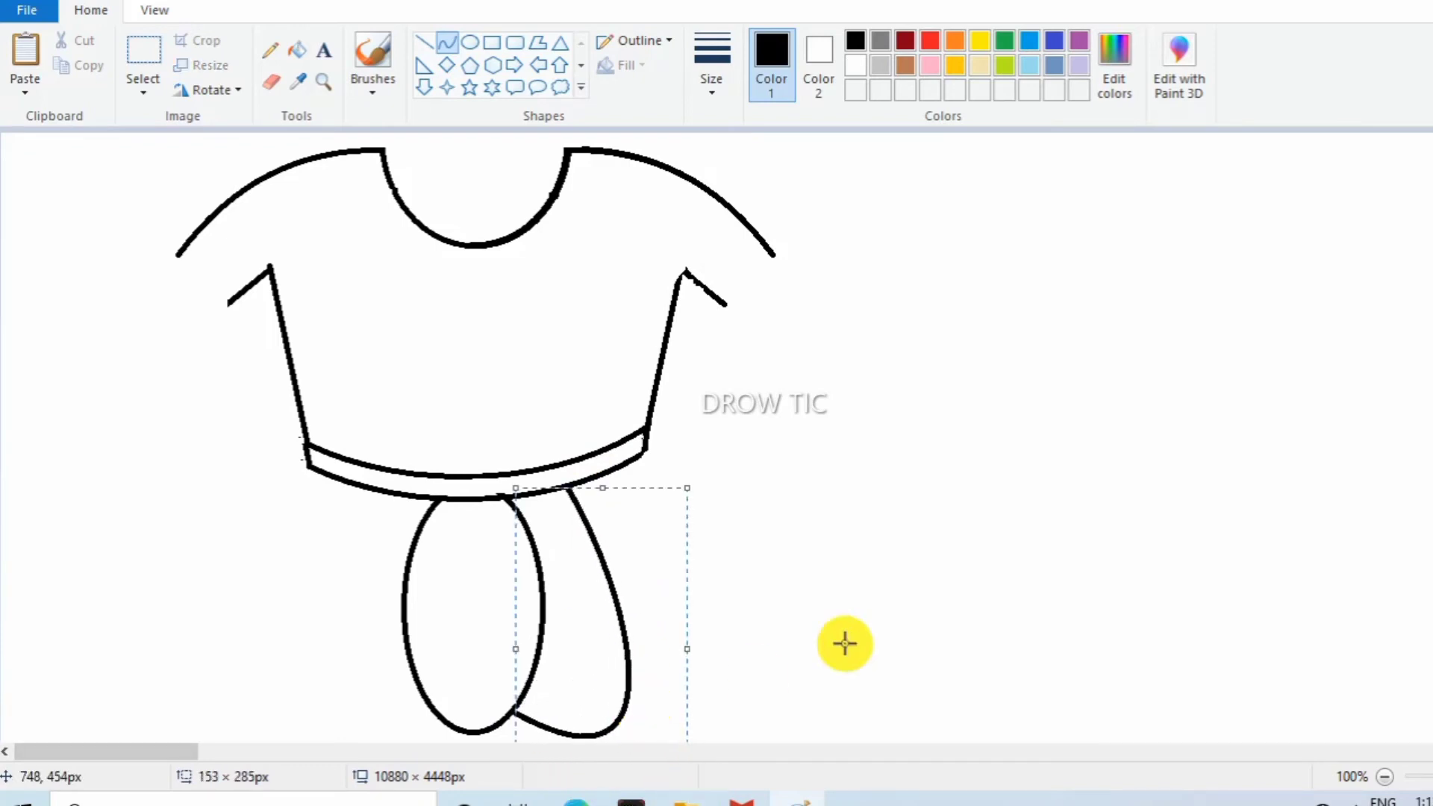
left_click(844, 639)
left_click(789, 514)
right_click(858, 554)
left_click(873, 563)
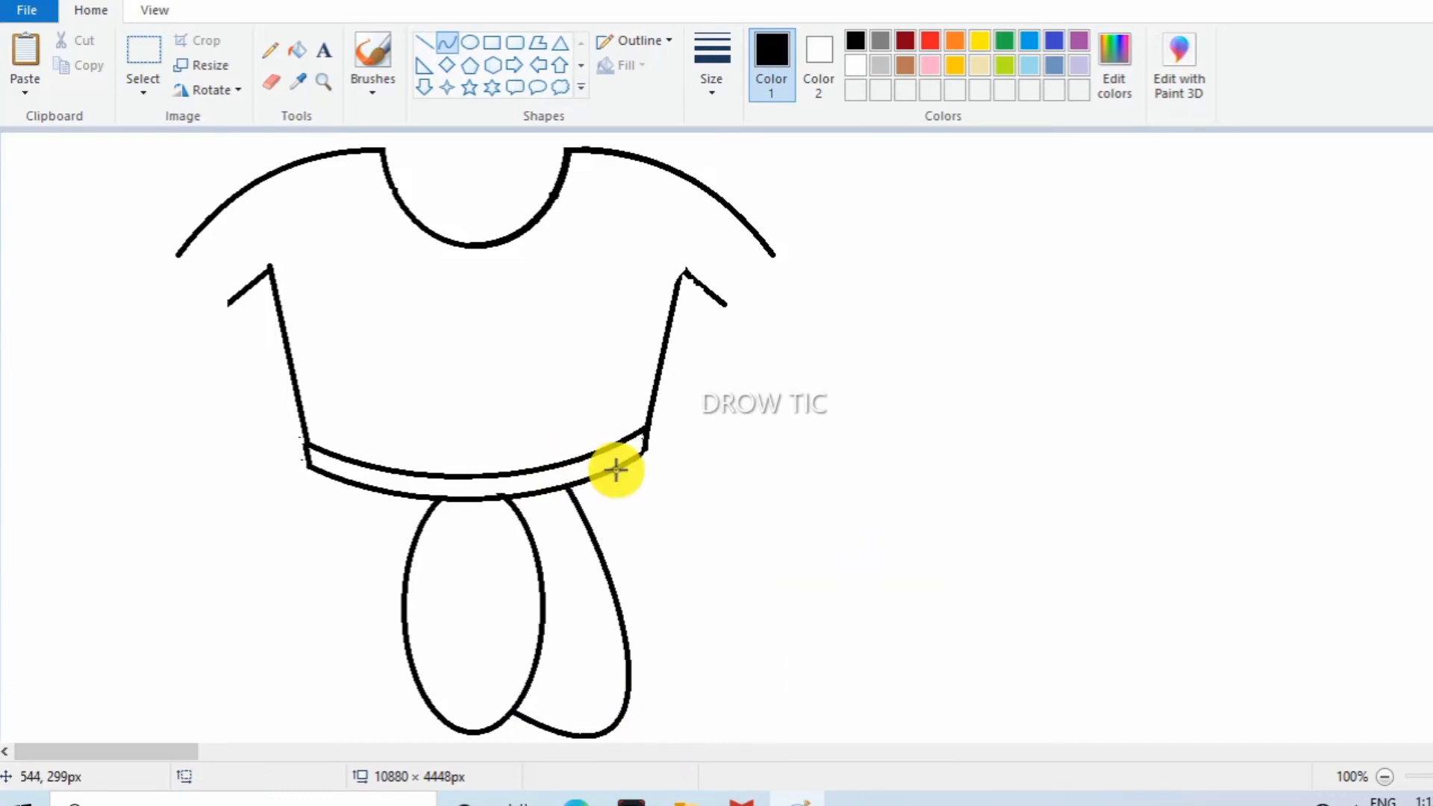
Draw a third skirt petal as a curve from near the hem's right end to the lower edge of the second petal.
mouse_move(614, 470)
left_mouse_down()
mouse_move(656, 681)
mouse_move(617, 719)
mouse_move(652, 553)
mouse_move(729, 569)
mouse_move(716, 710)
mouse_move(732, 777)
mouse_move(694, 716)
left_mouse_up()
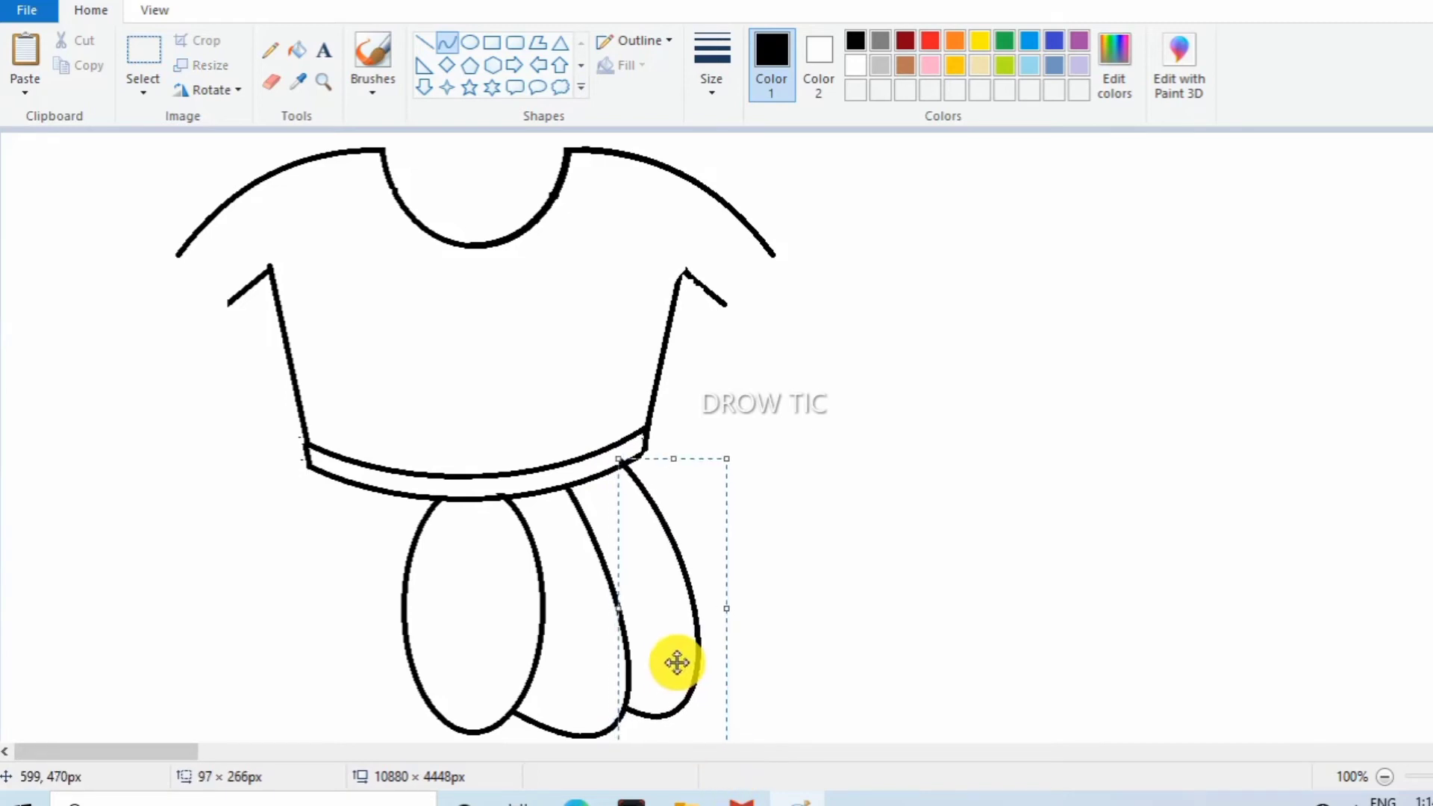
left_click(790, 597)
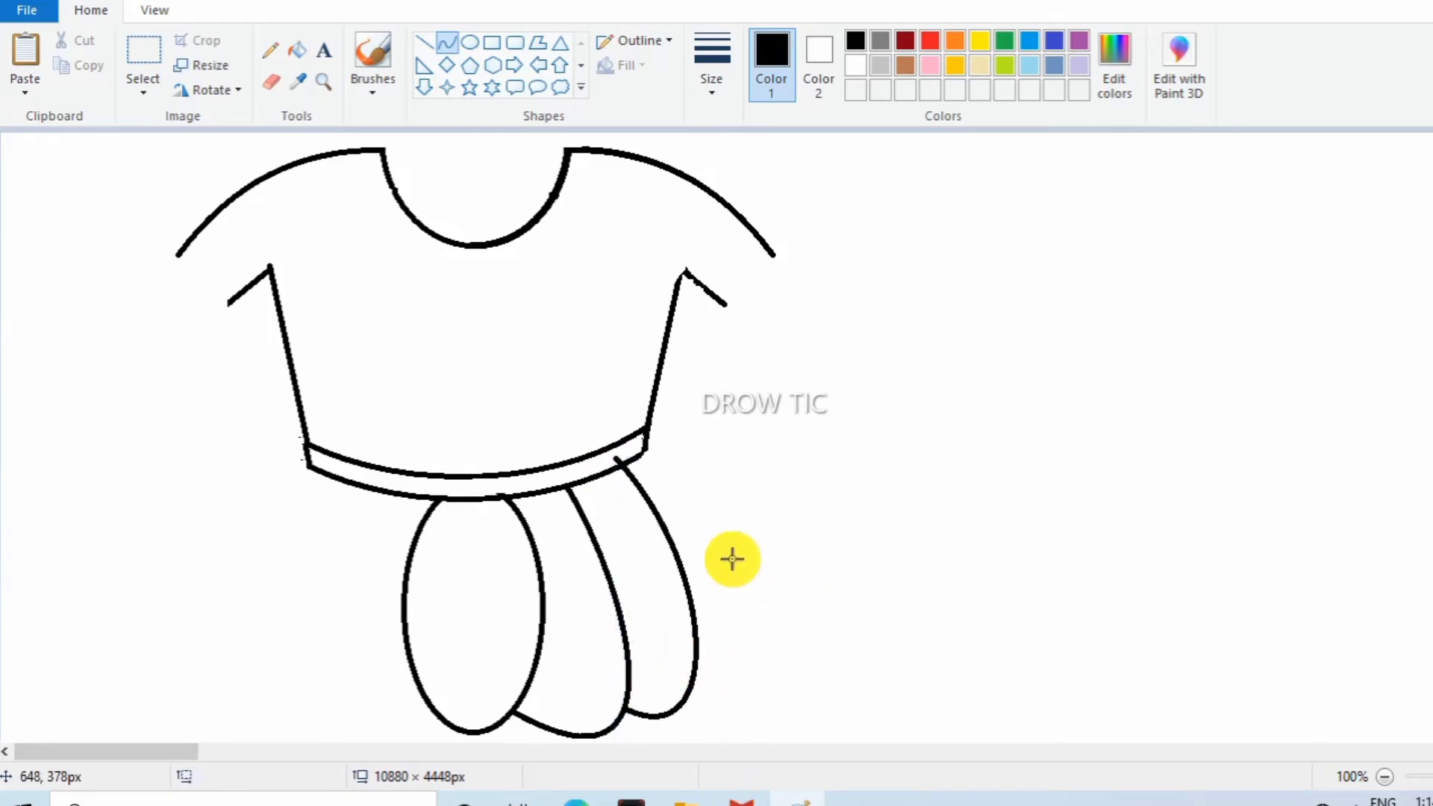
mouse_move(644, 450)
left_mouse_down()
mouse_move(727, 681)
mouse_move(691, 684)
left_mouse_up()
left_click_drag(712, 553, 756, 539)
right_click(757, 544)
left_click(770, 561)
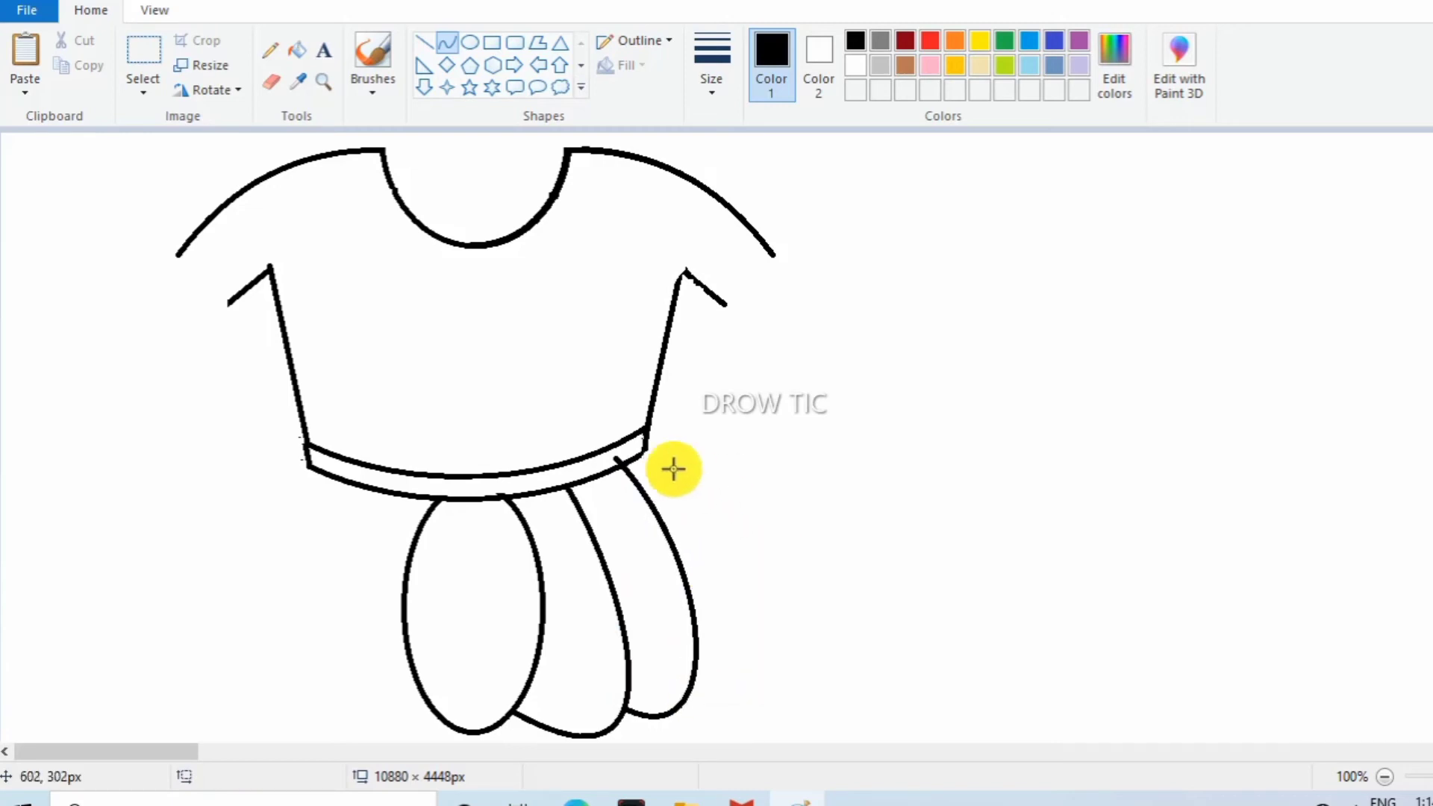
Draw a fourth skirt petal as a curve from the waistband's lower right corner to the lower edge of the third petal.
left_click_drag(644, 451, 854, 734)
left_click(1101, 631)
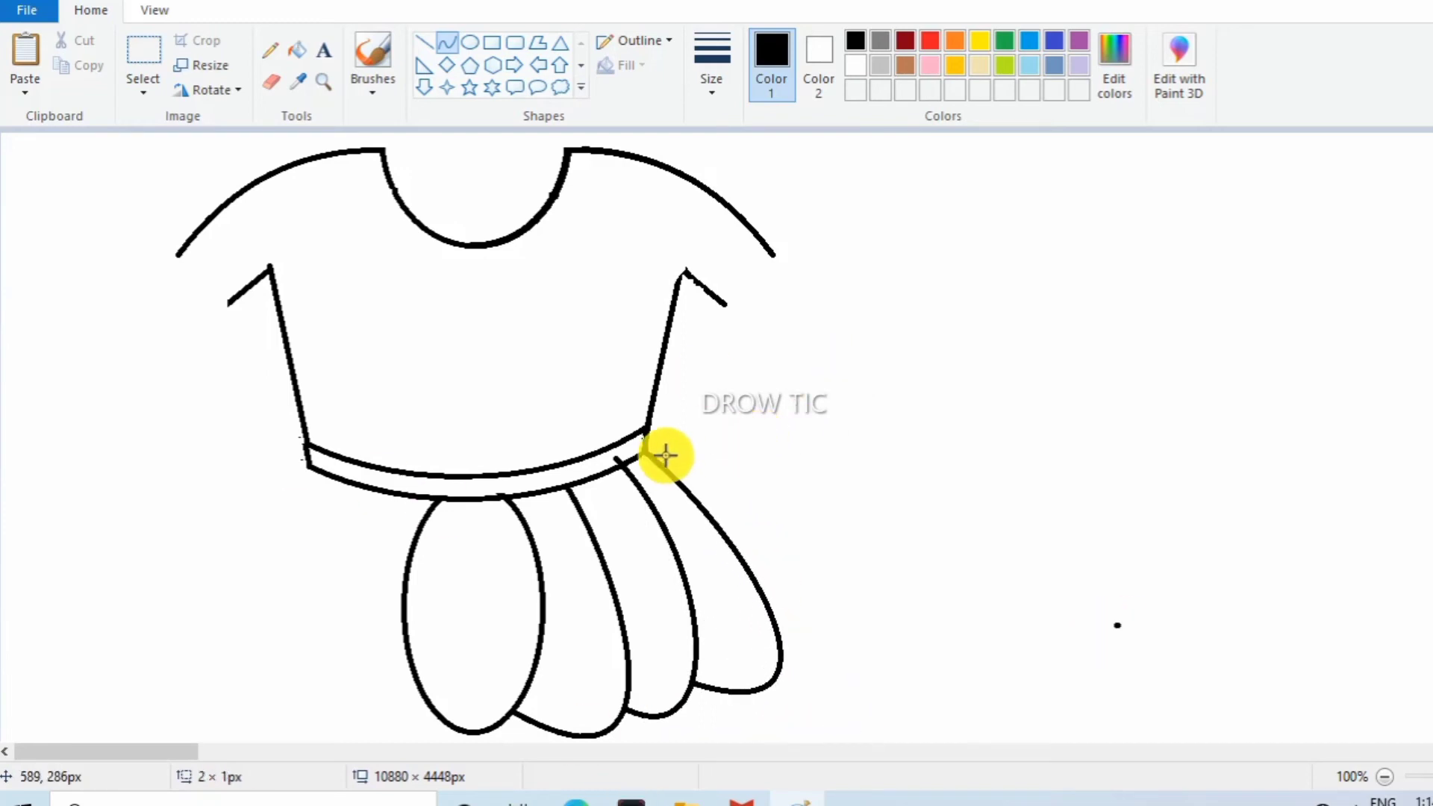
Place a horizontally flipped copy of the skirt's right half as its left half and erase the doubled waistband lines.
left_click(143, 60)
left_click_drag(462, 431, 814, 738)
left_click(89, 65)
left_click(24, 48)
left_click(212, 90)
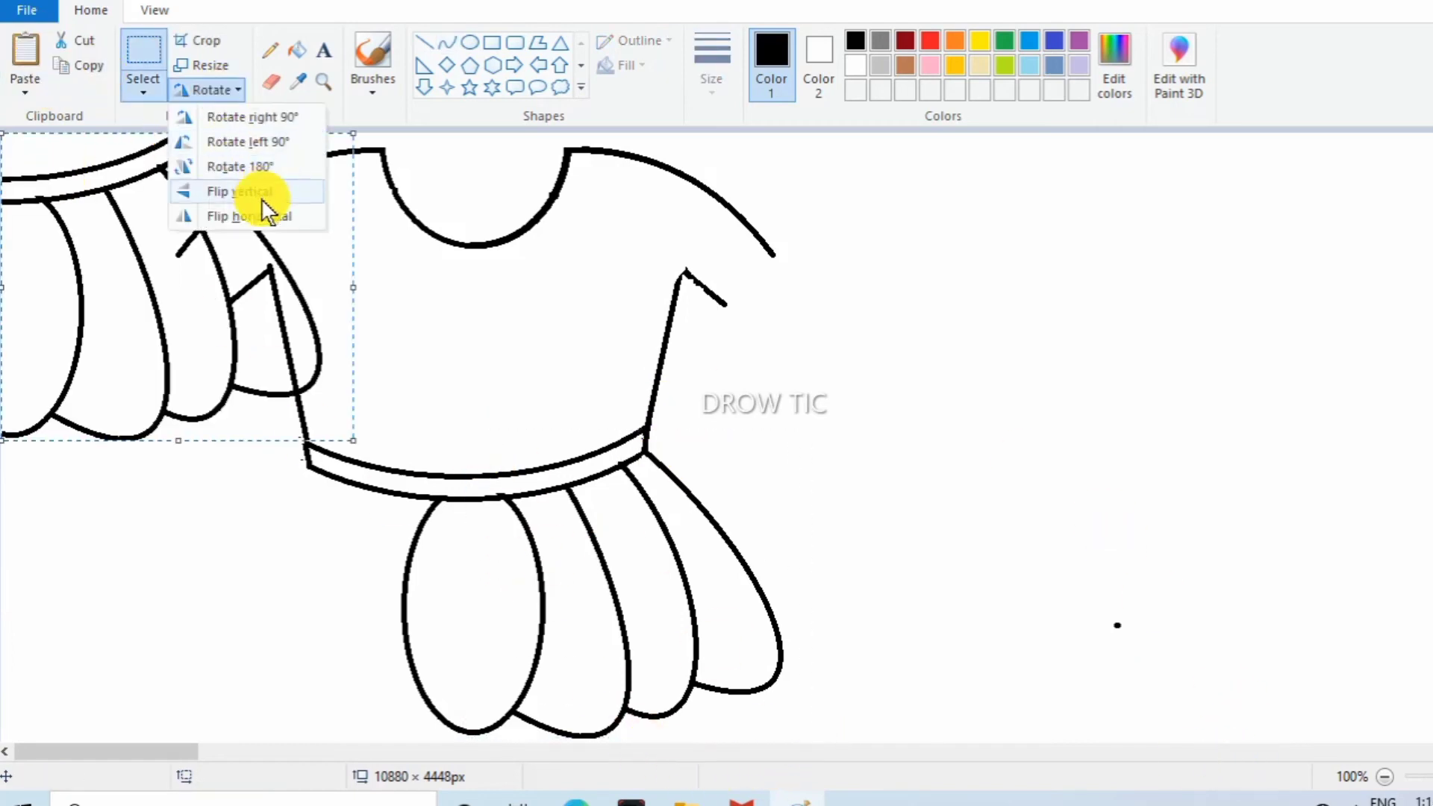
left_click(238, 215)
left_click_drag(125, 346, 258, 644)
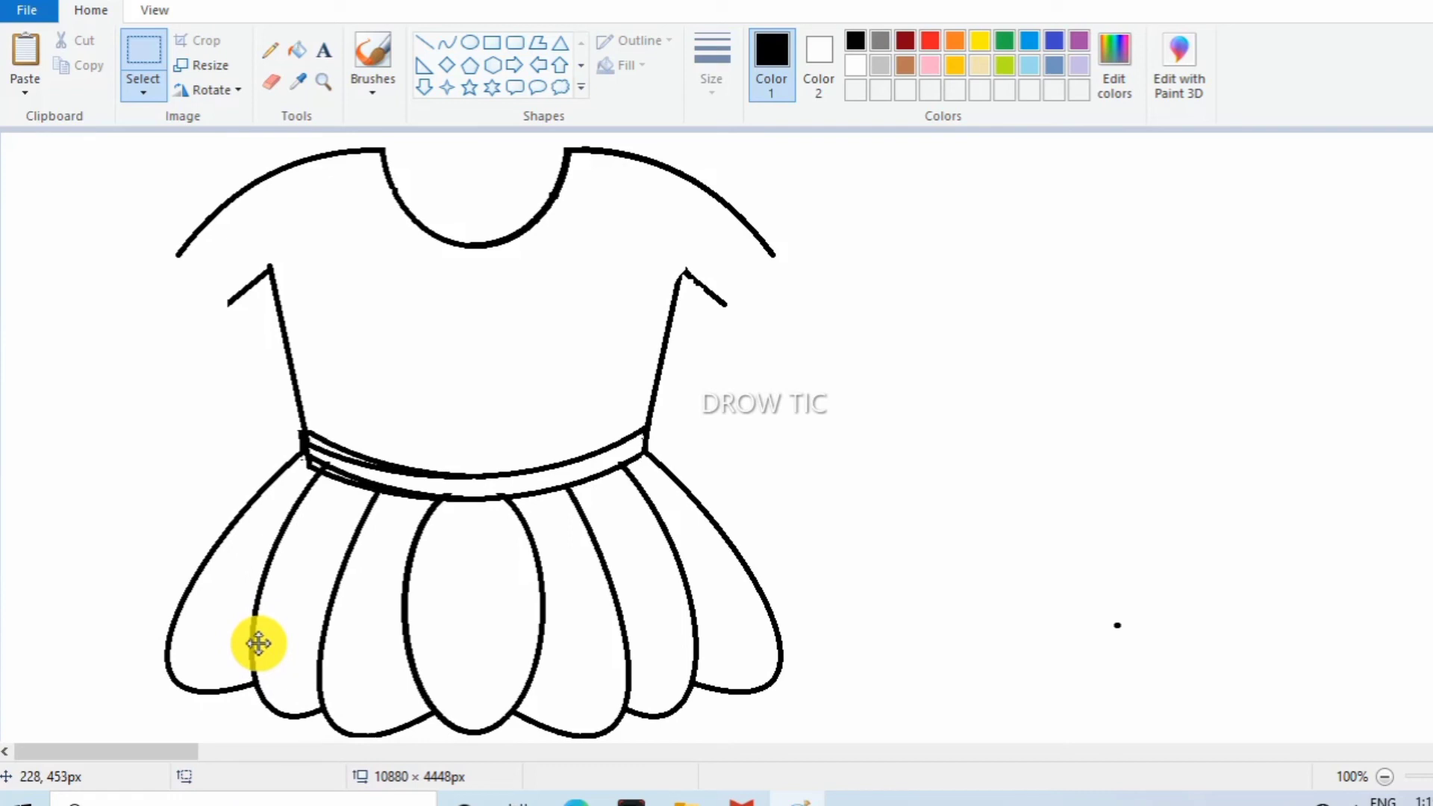
left_click(271, 82)
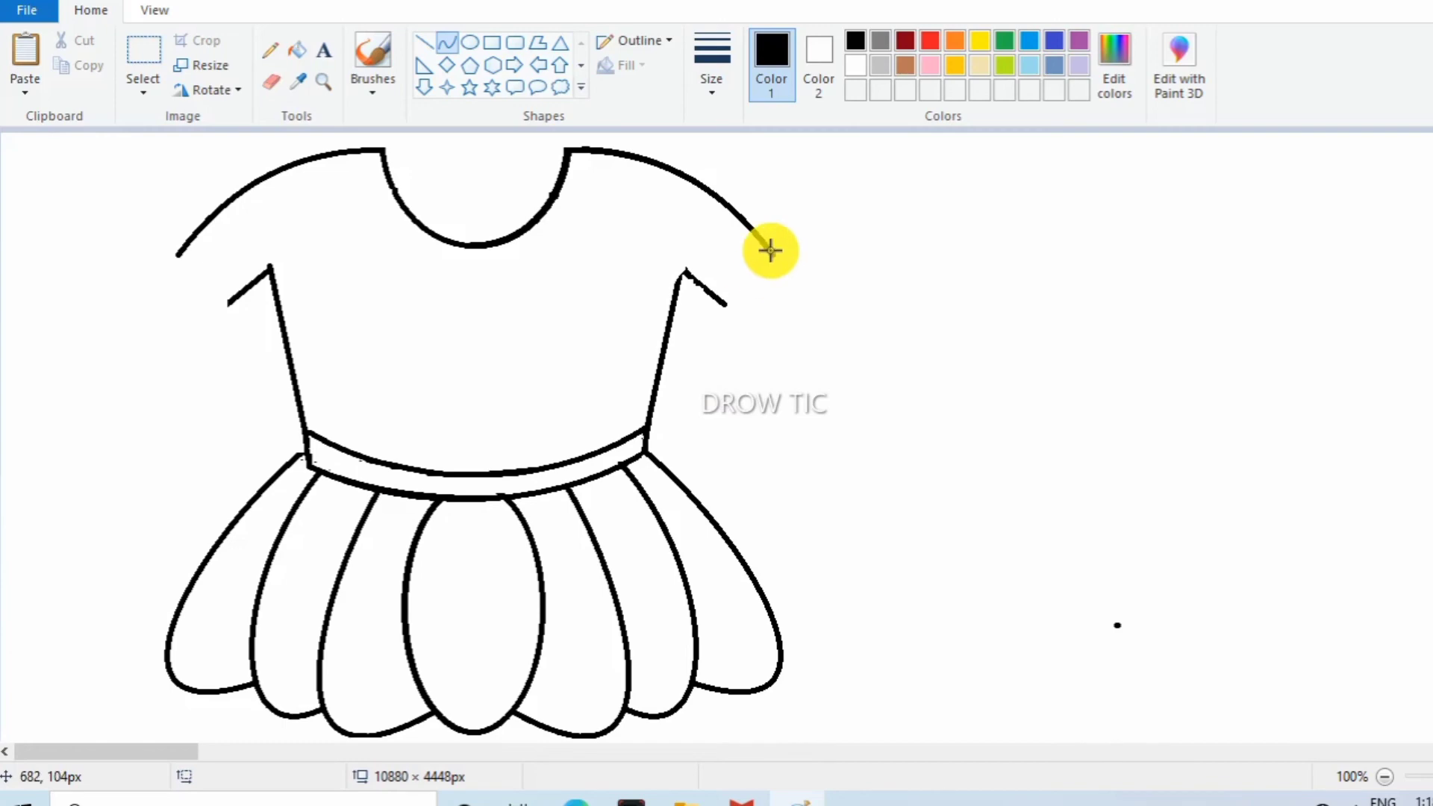
Close the openings of both sleeves with curves that bulge outward.
mouse_move(771, 252)
left_mouse_down()
mouse_move(726, 304)
mouse_move(785, 280)
mouse_move(761, 317)
left_mouse_up()
mouse_move(159, 244)
left_mouse_down()
mouse_move(224, 300)
mouse_move(176, 272)
mouse_move(194, 308)
left_mouse_up()
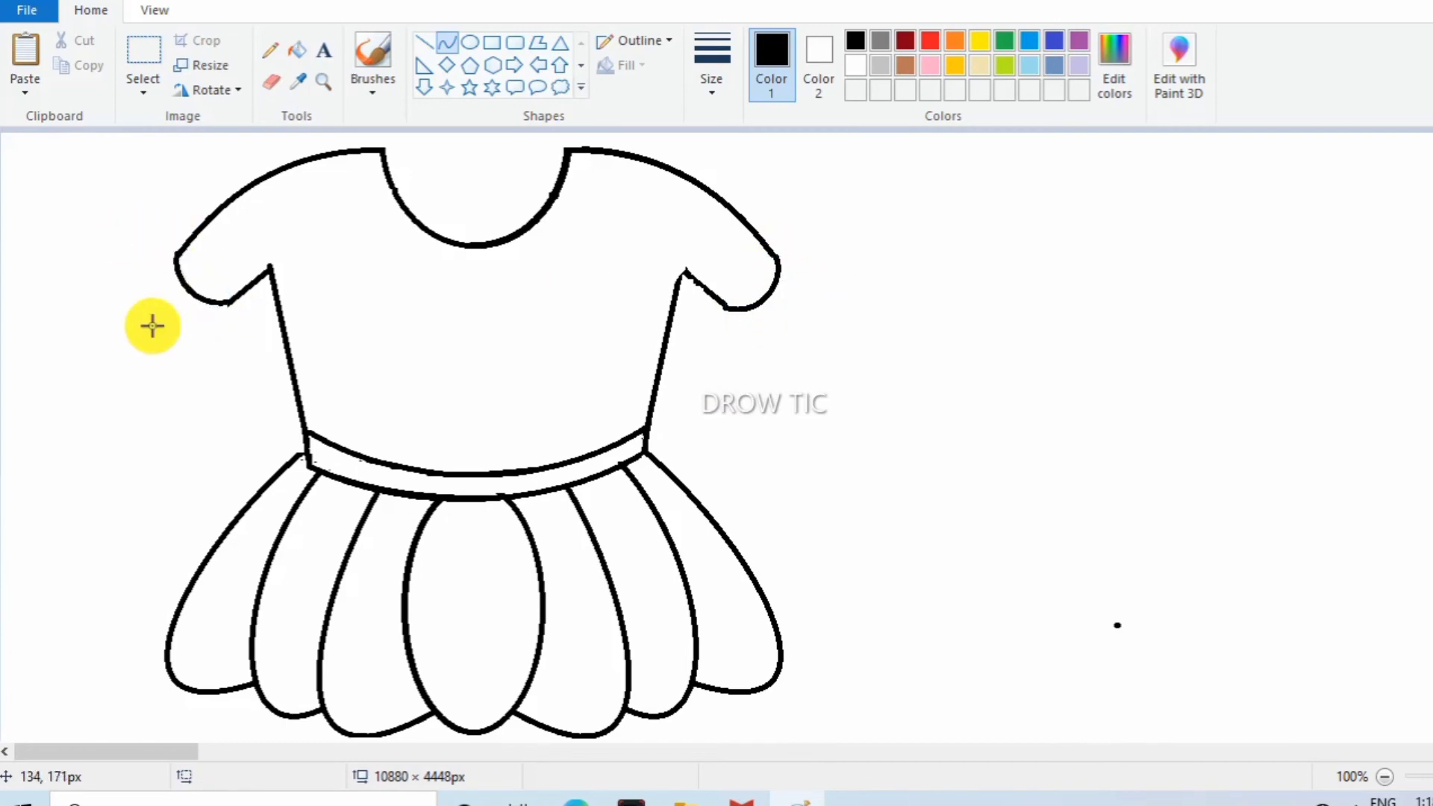
Draw a black five-point star of about 102 × 96 px on the lower front of the bodice.
left_click(469, 88)
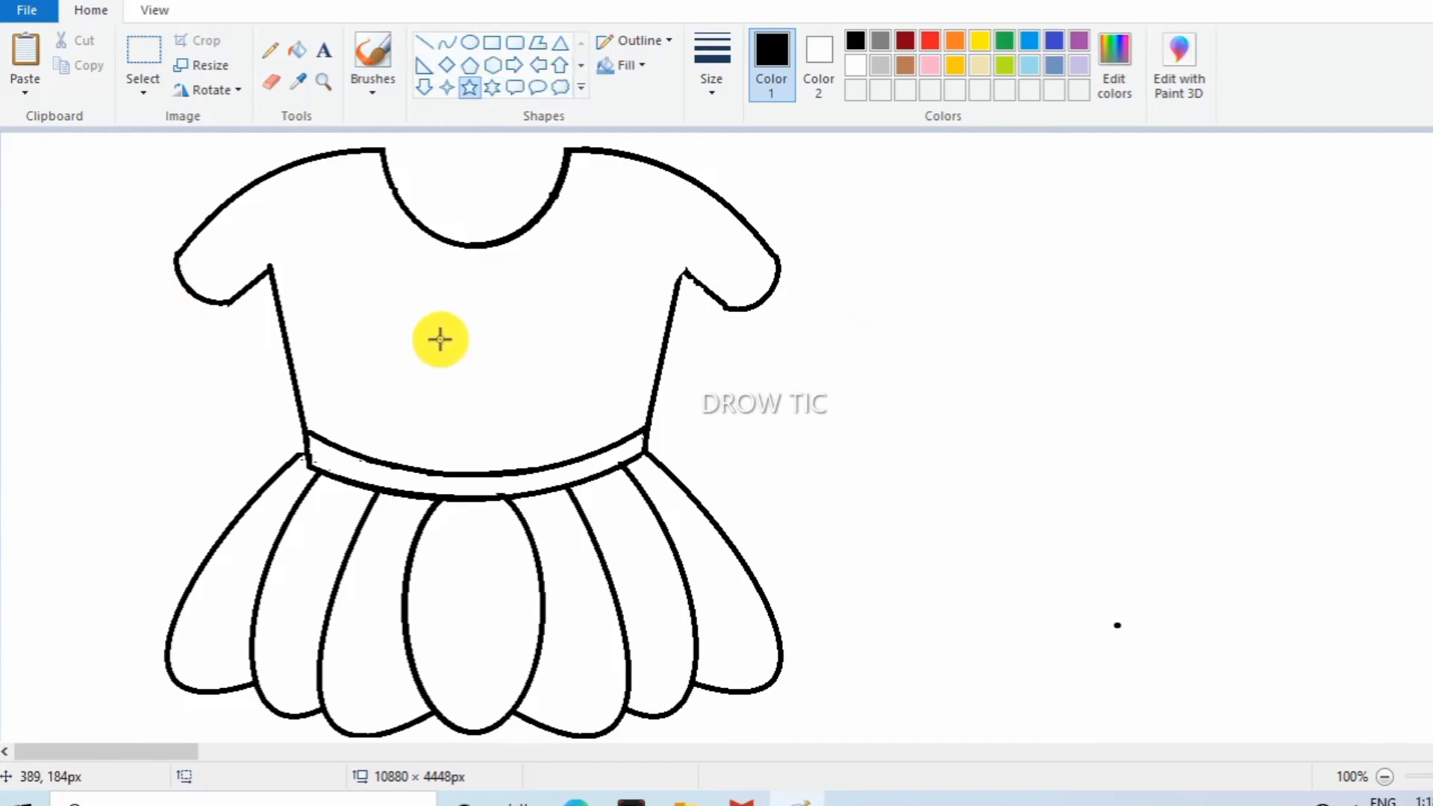
left_click_drag(438, 338, 511, 401)
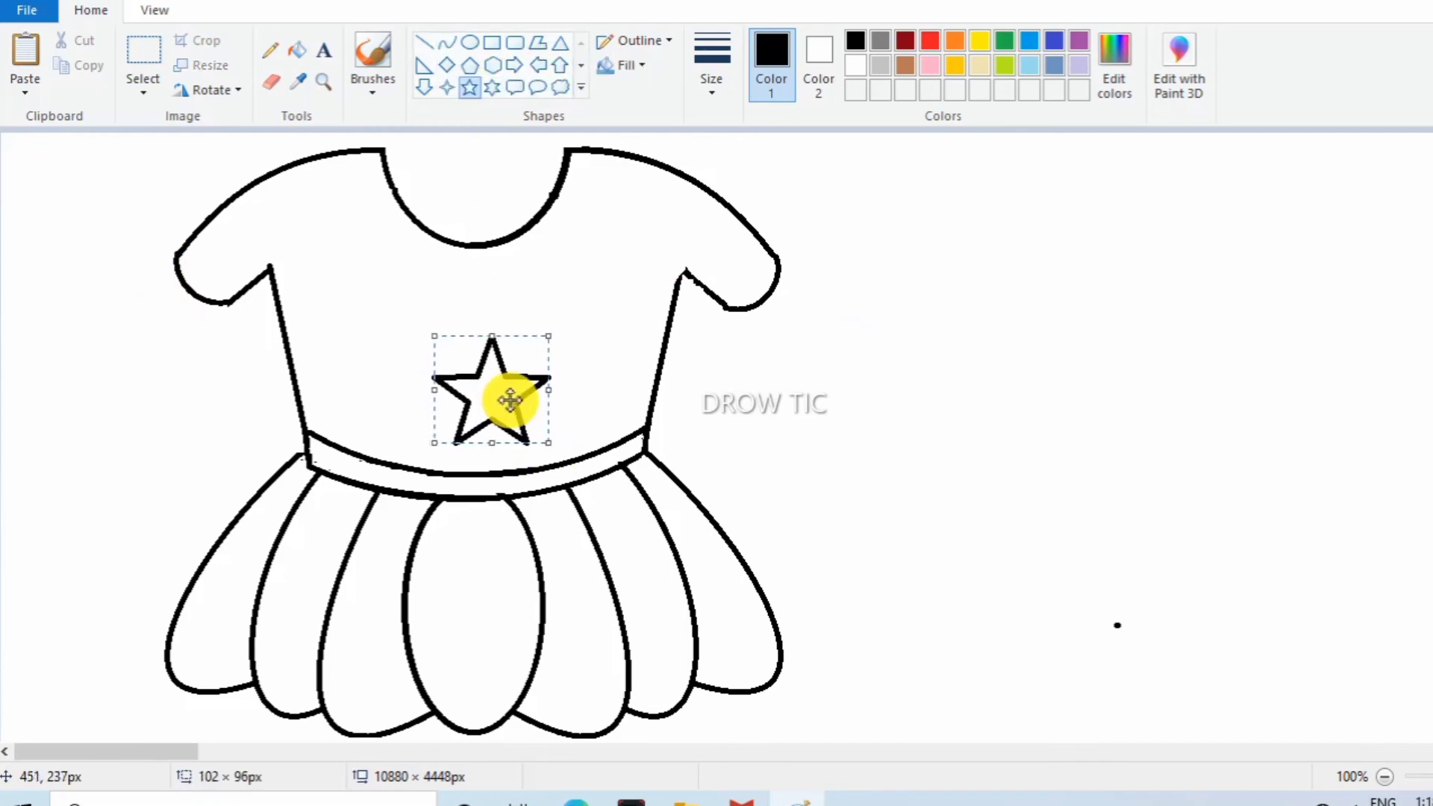
left_click(36, 305)
Fill the star with rose as a trial and recolor it red.
left_click(930, 65)
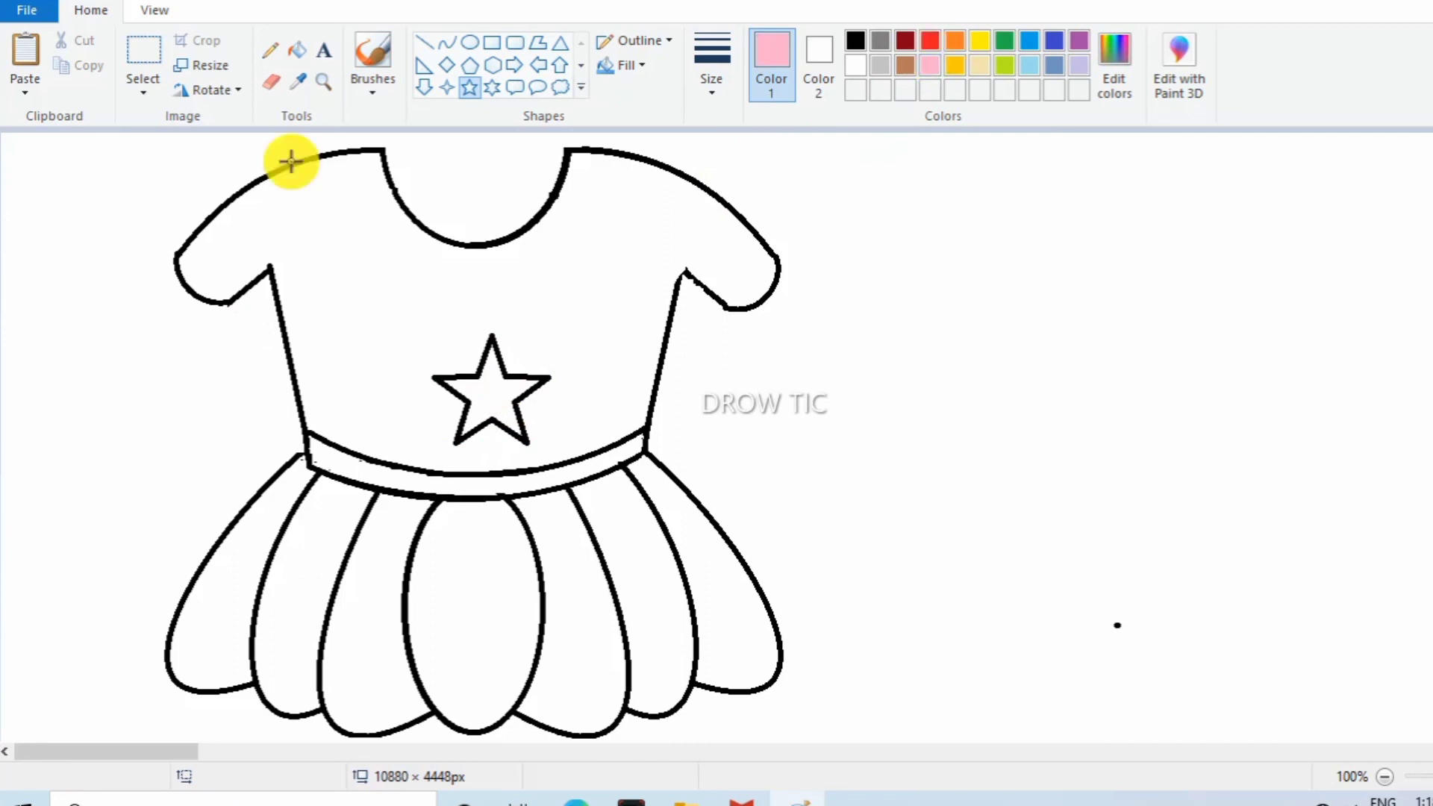
left_click(297, 50)
left_click(492, 388)
left_click(930, 40)
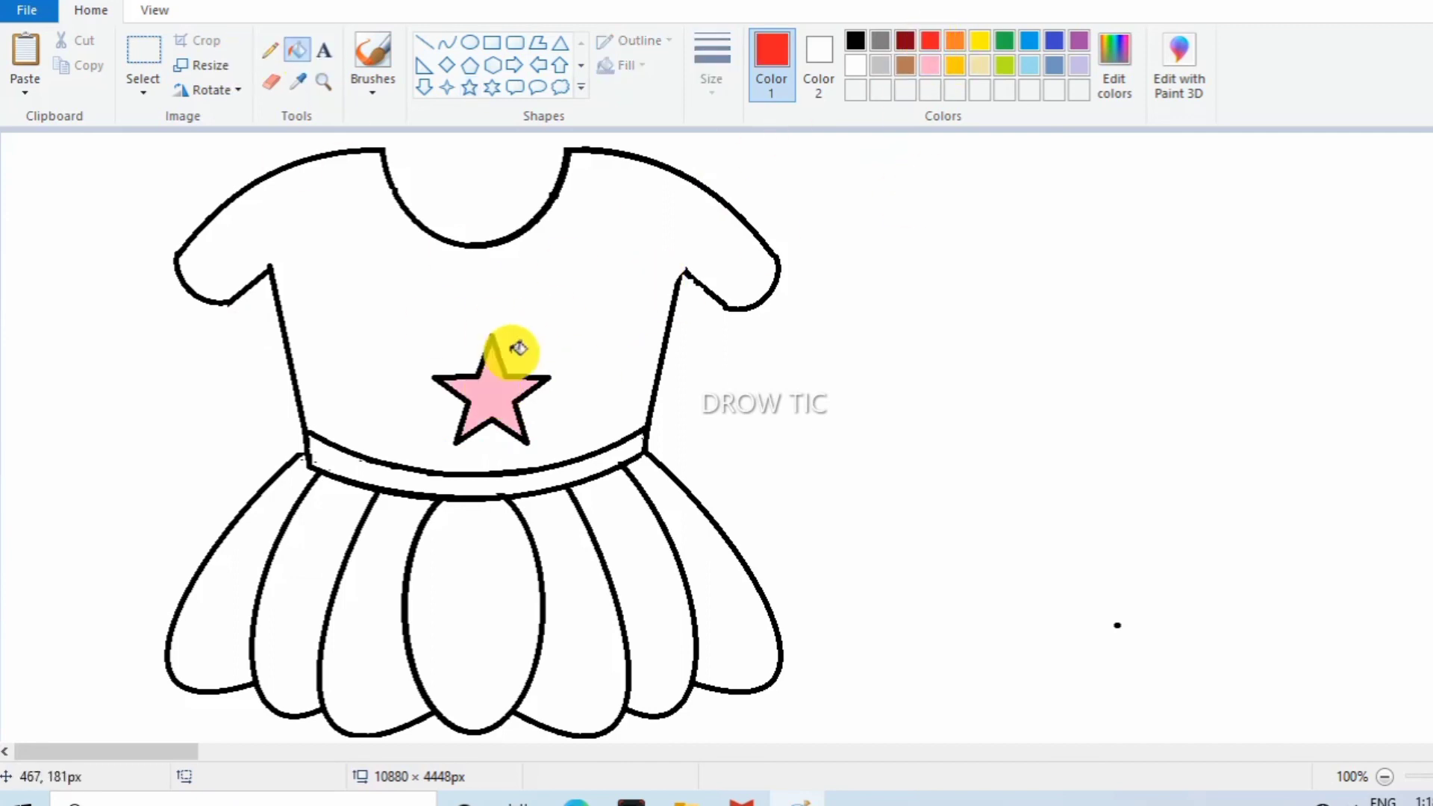
left_click(501, 381)
Fill the two petals beside the center one with lime, and the center and outermost right petals with yellow.
left_click(1004, 65)
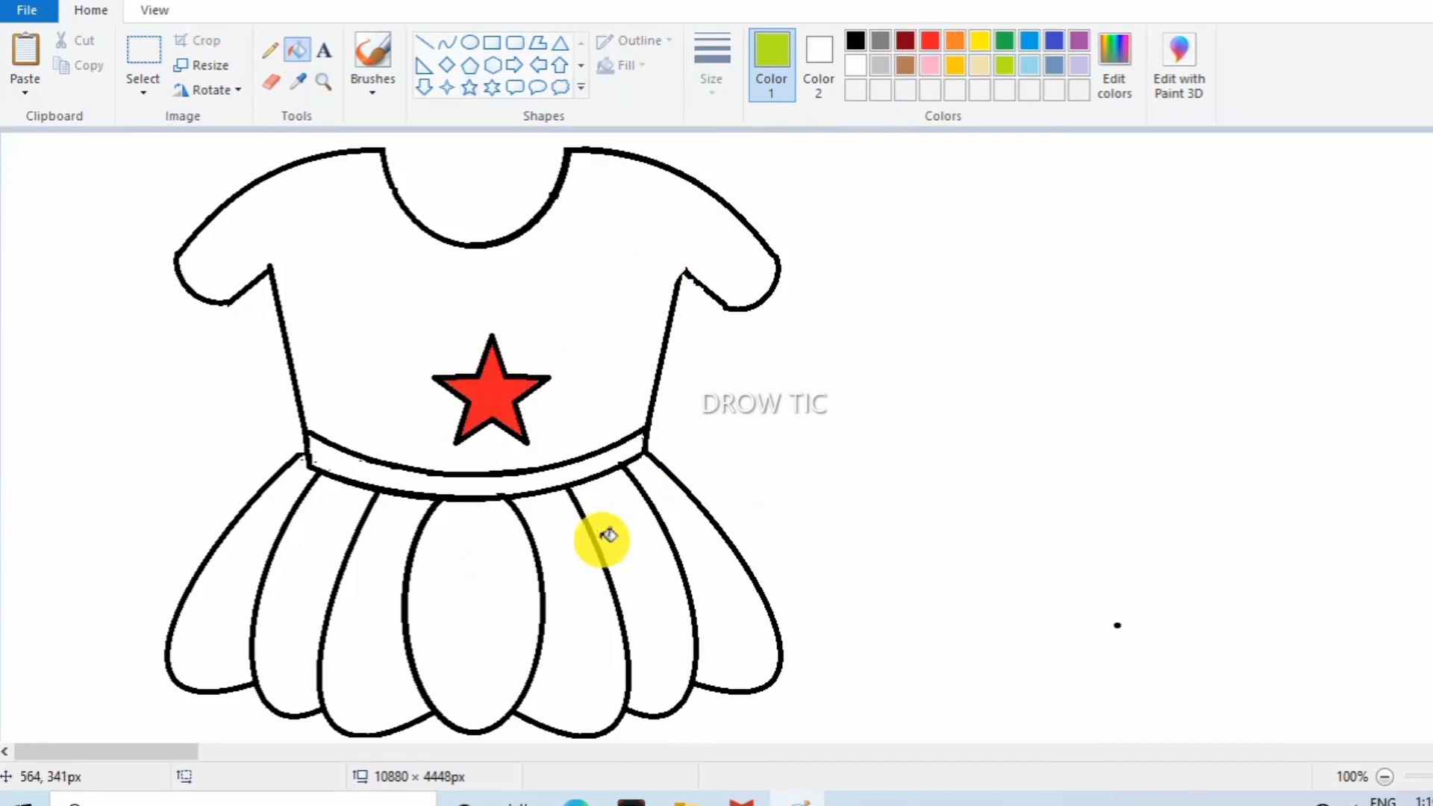
left_click(586, 550)
left_click(388, 550)
left_click(980, 40)
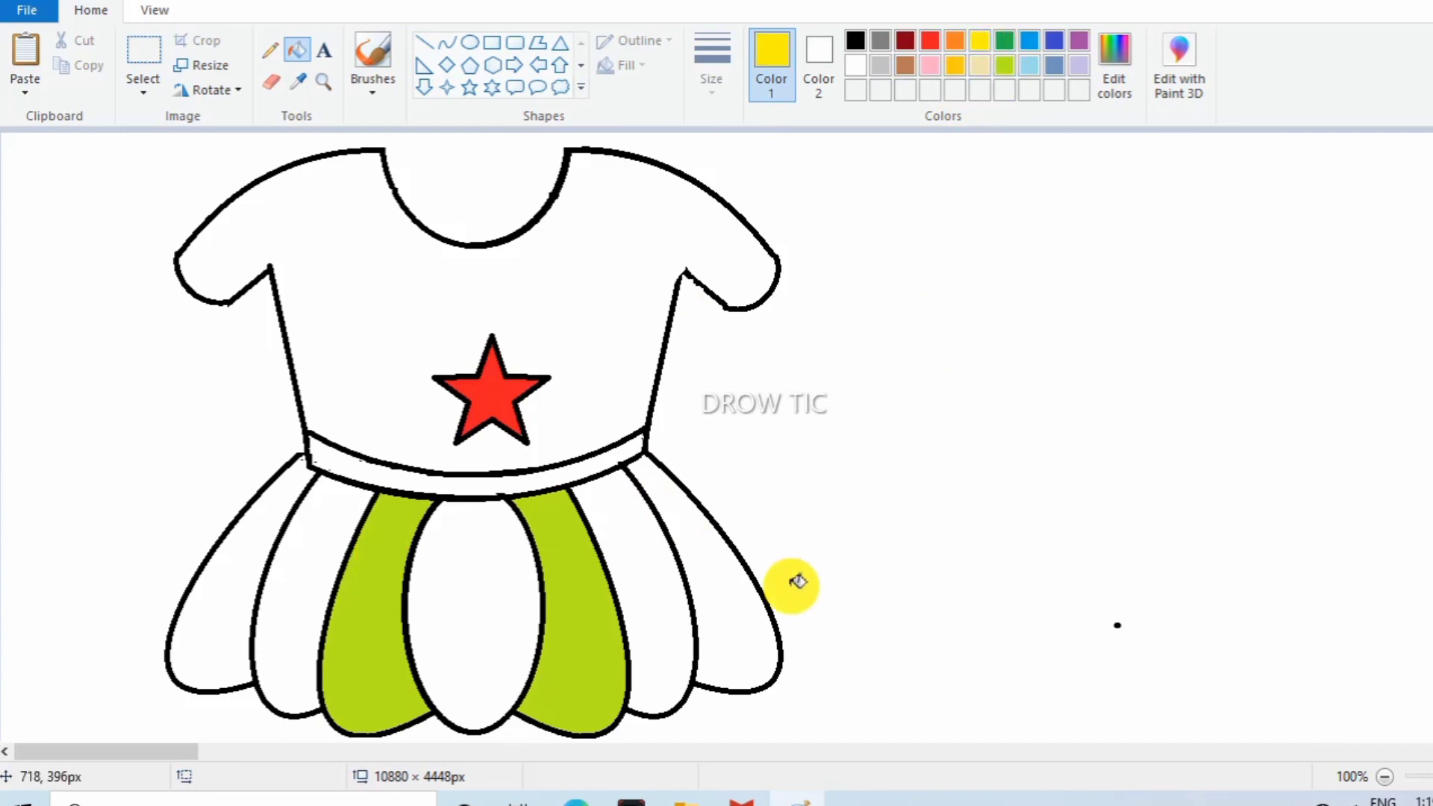
left_click(727, 590)
left_click(531, 629)
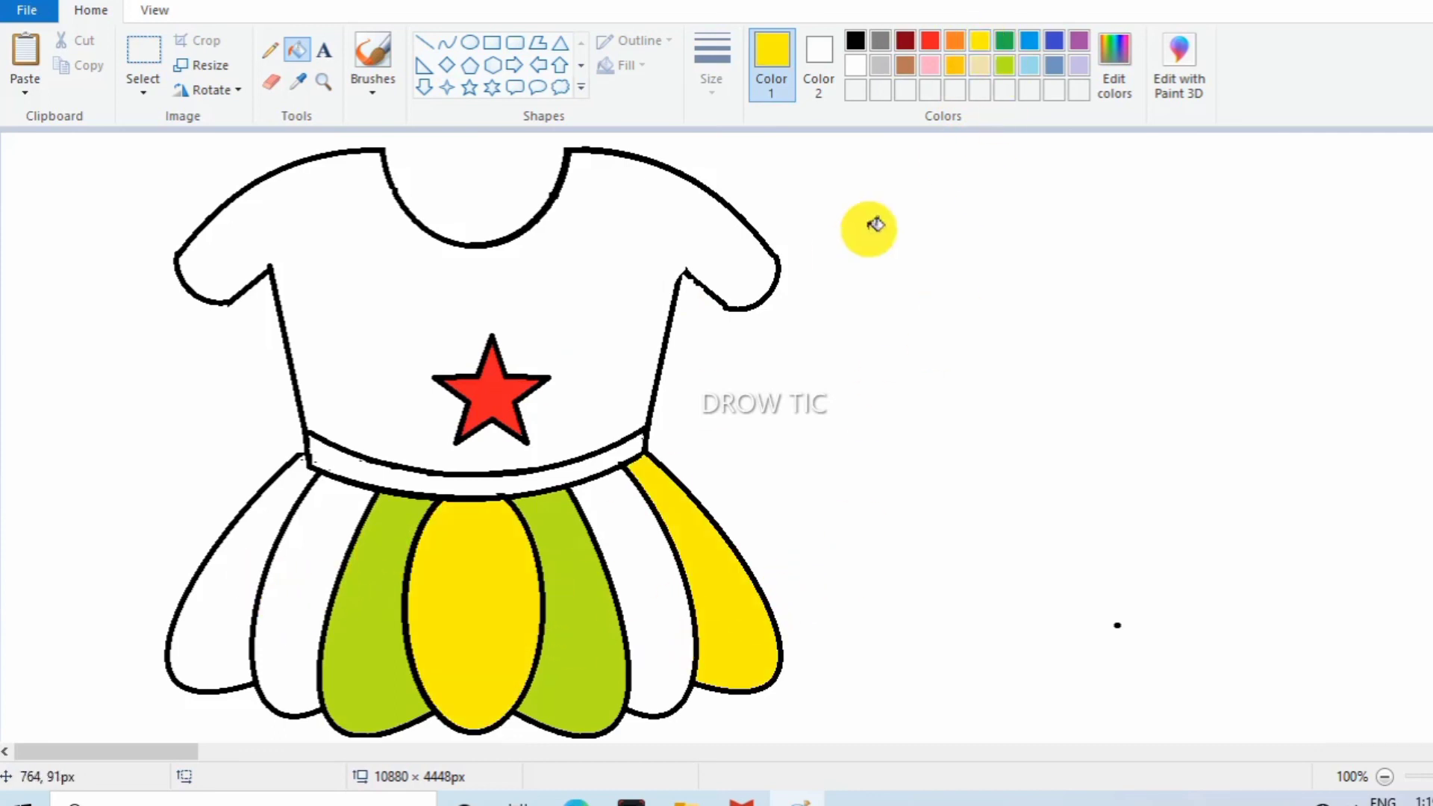
Fill the outermost left petal and the second petal from the right with blue-gray, and the second from the left with rose.
left_click(1054, 65)
left_click(220, 634)
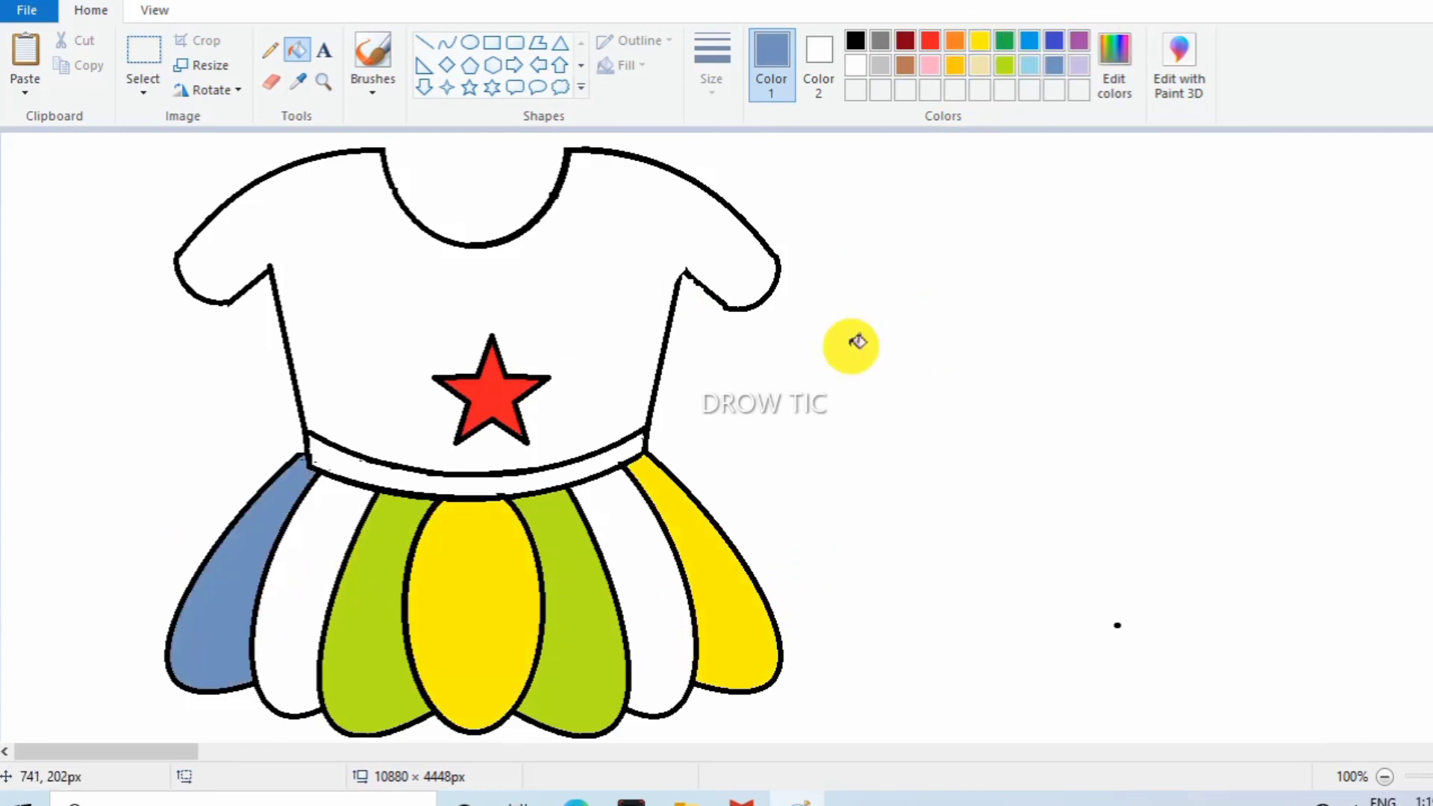
left_click(665, 611)
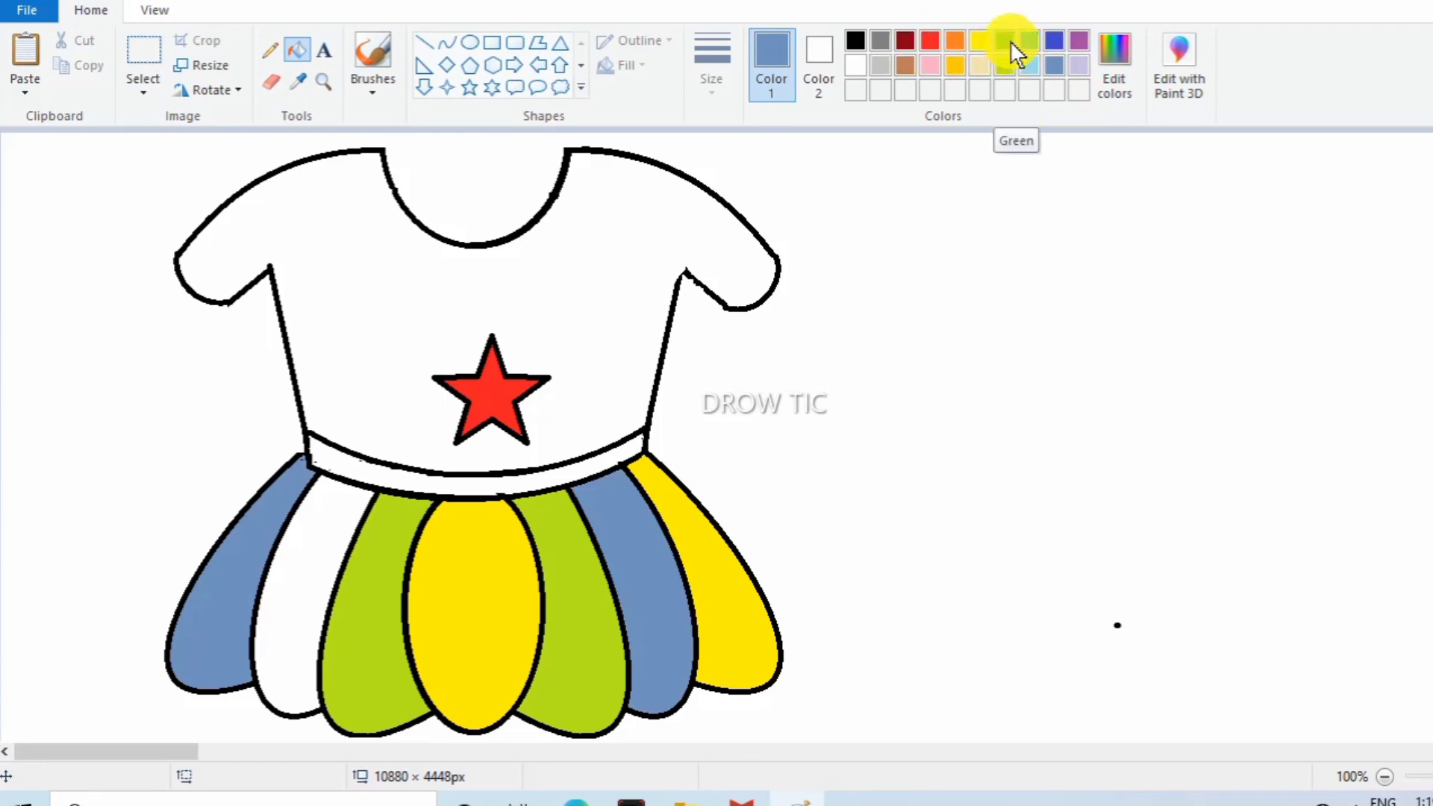
left_click(1009, 42)
left_click(931, 65)
left_click(345, 559)
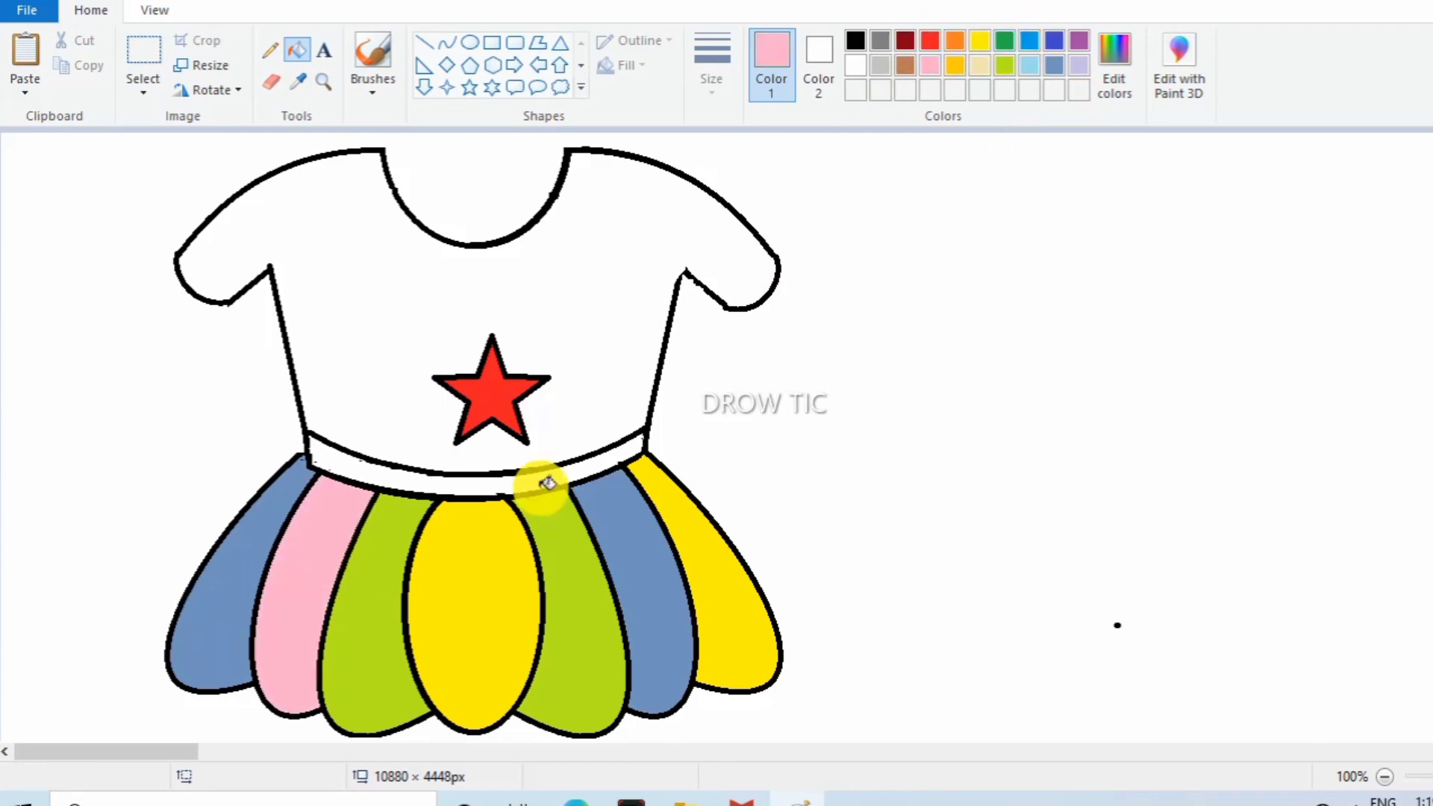
Fill the waistband with purple and the bodice with rose, after trying purple and light turquoise on the bodice.
left_click(441, 482)
left_click(380, 293)
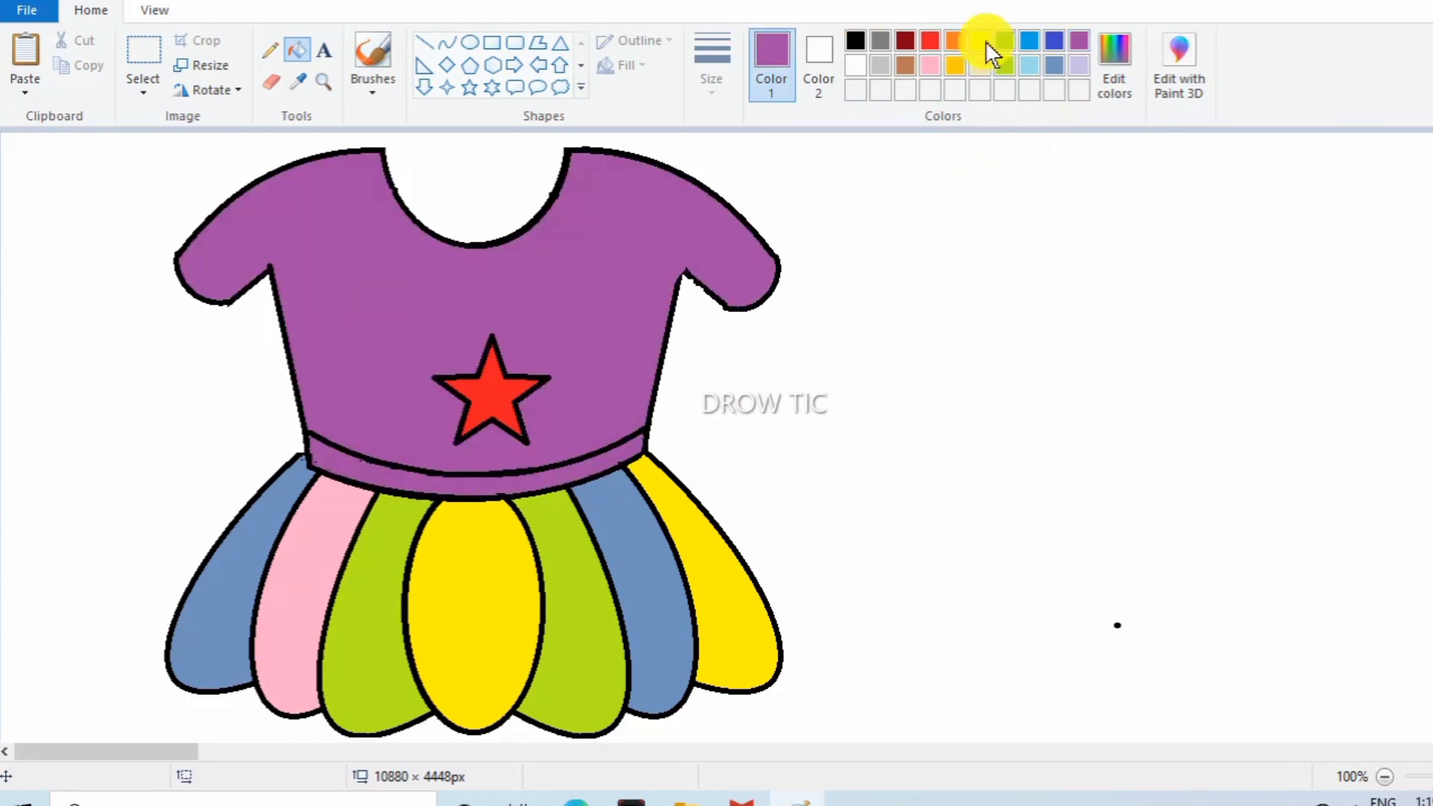
left_click(601, 291)
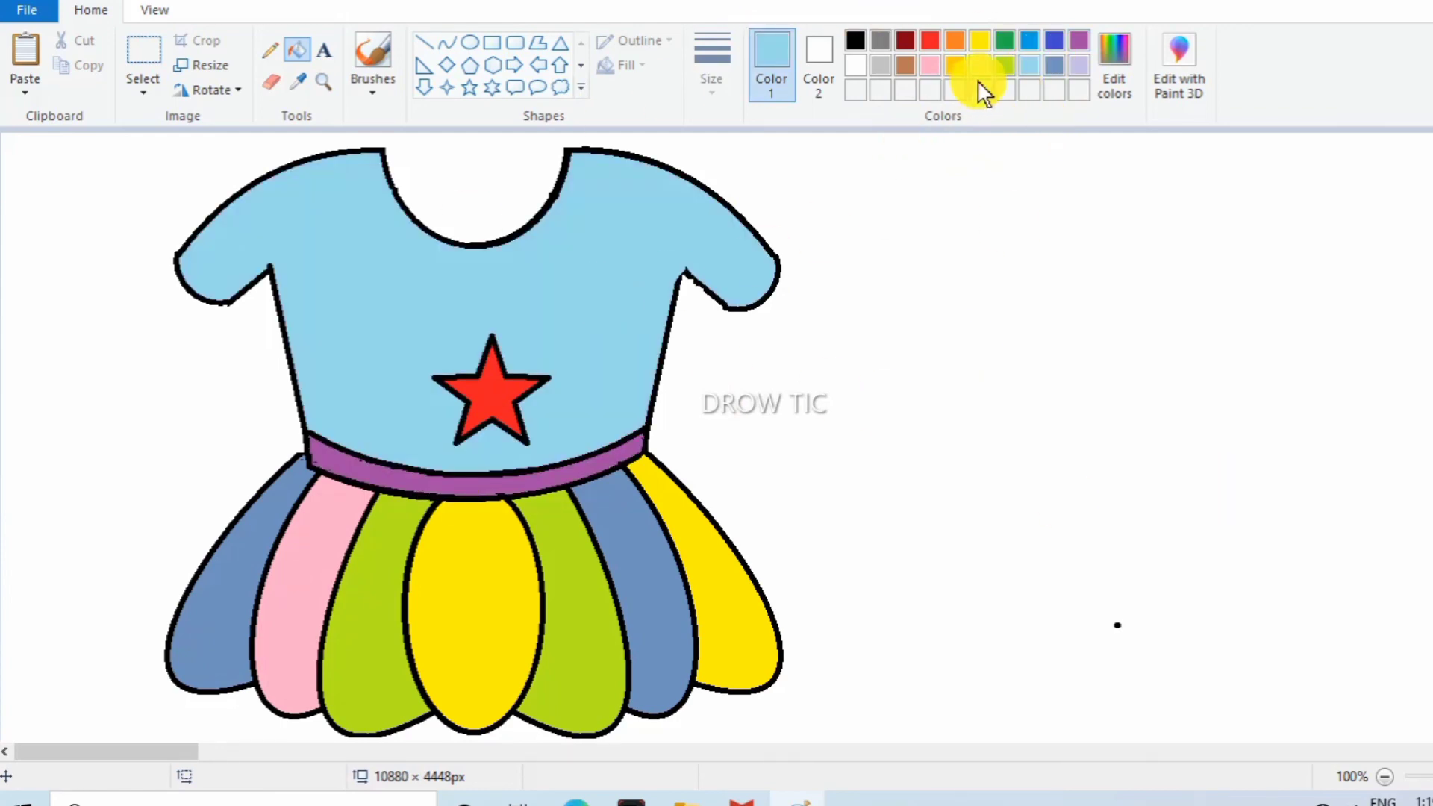
left_click(930, 65)
left_click(641, 281)
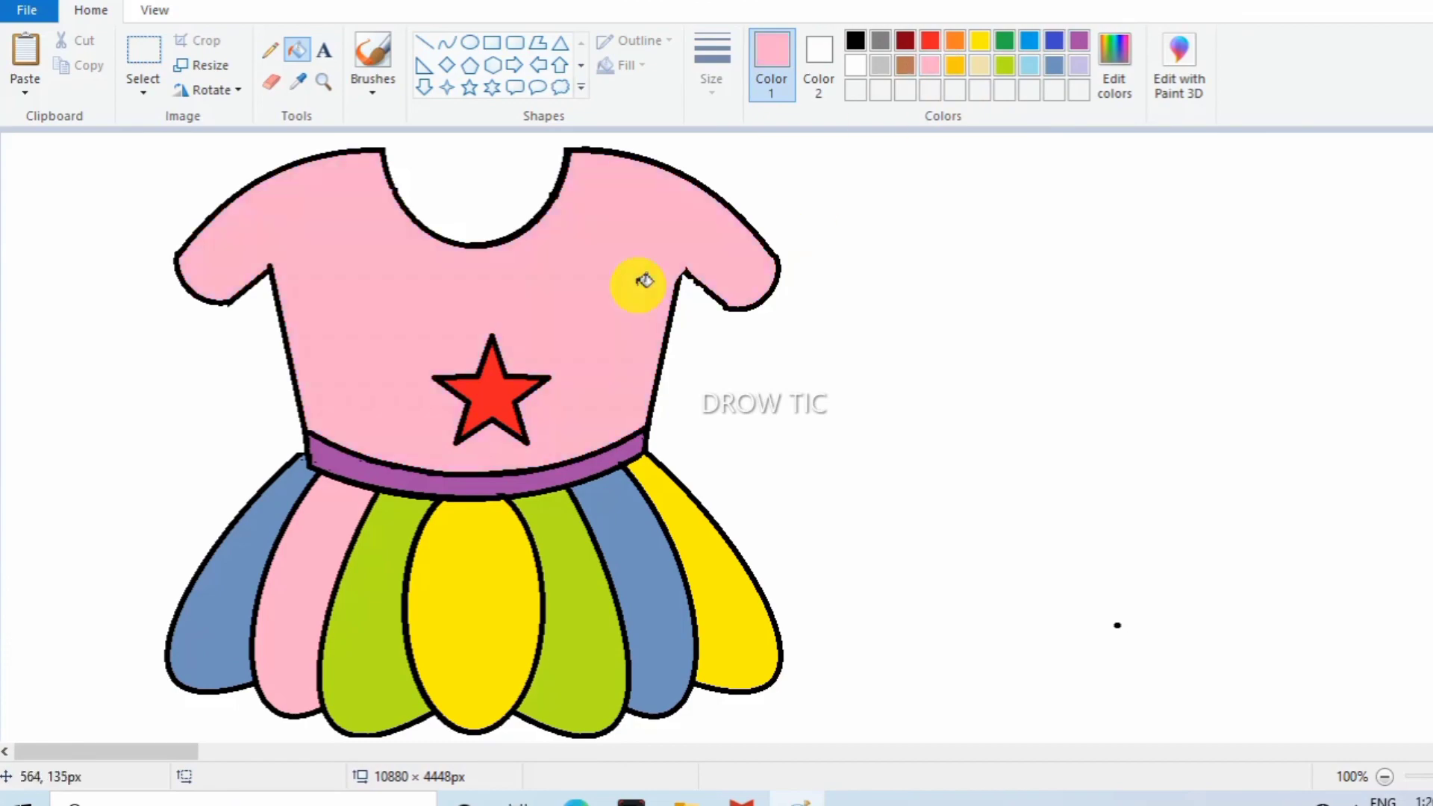